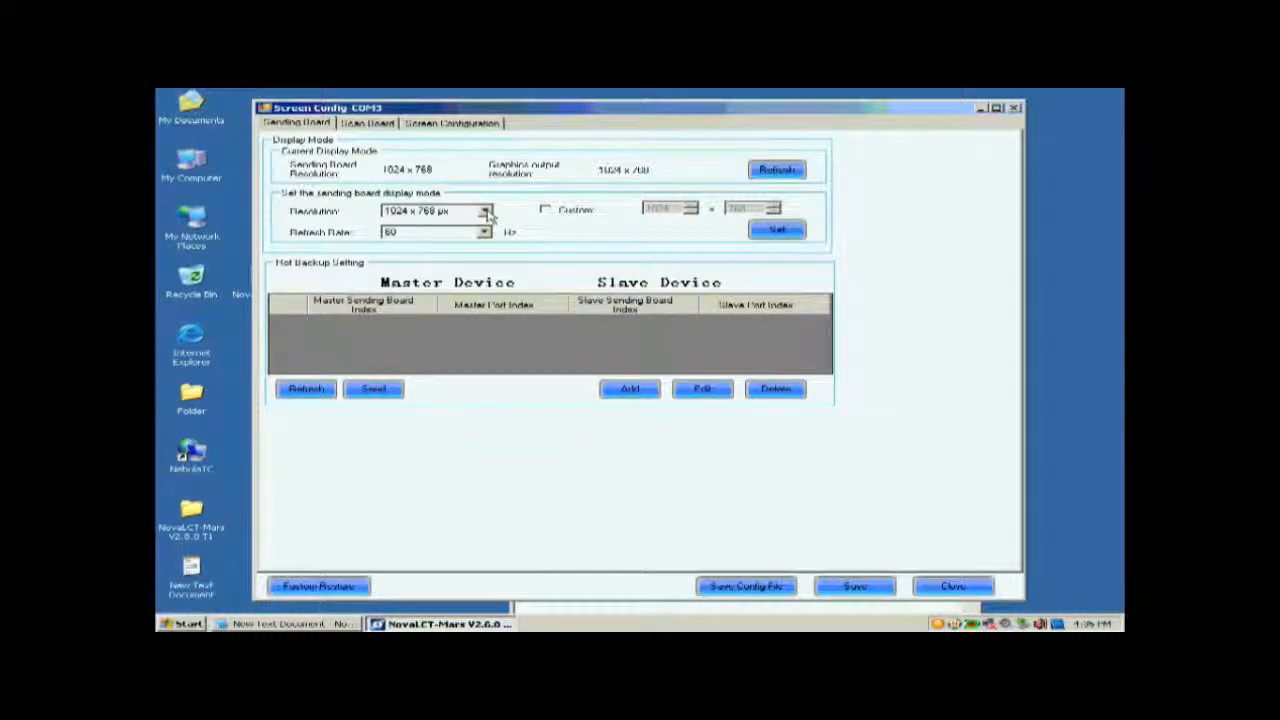
# Apply a 1024 x 768 px resolution to the sending board display mode.
pyautogui.click(485, 213)
pyautogui.click(460, 222)
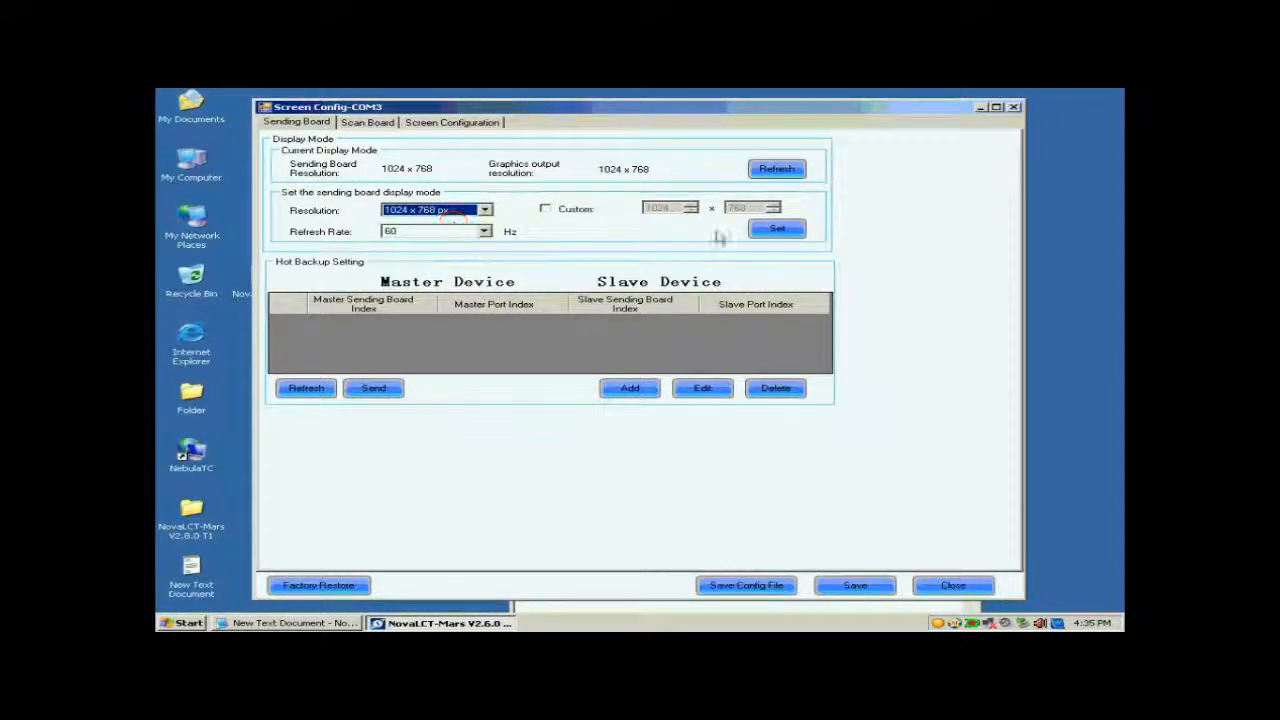
pyautogui.click(771, 229)
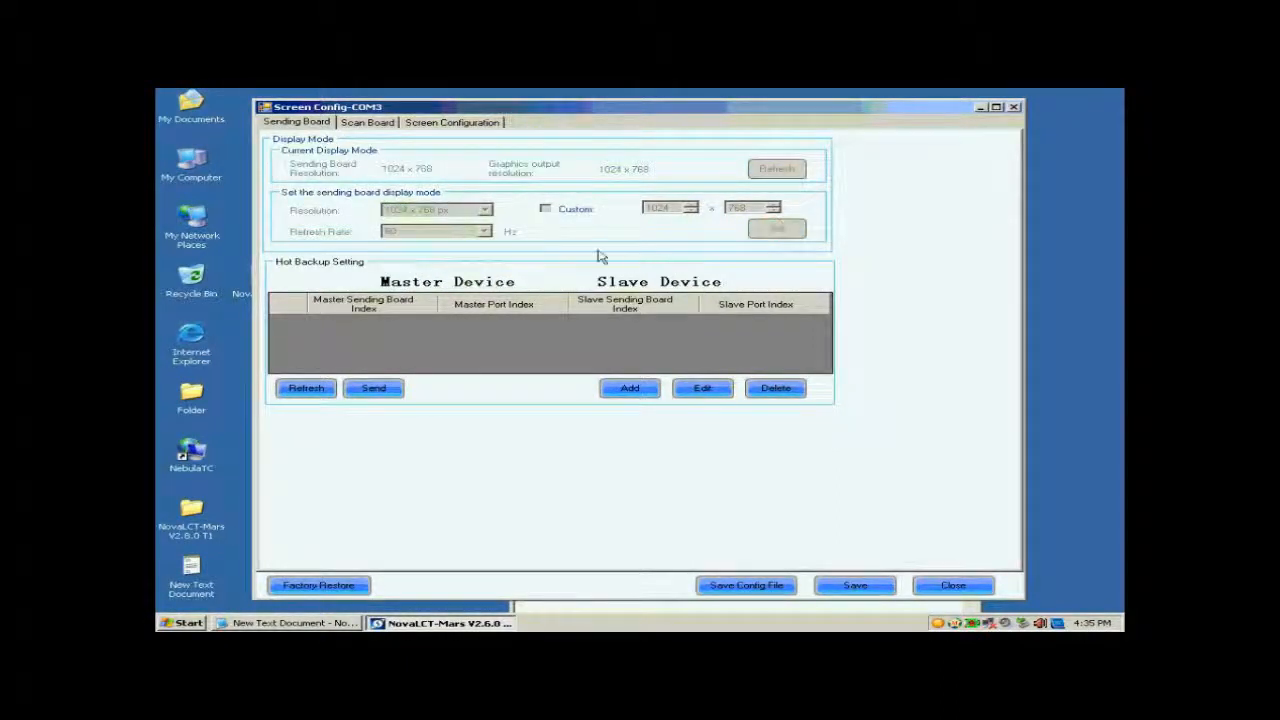
# Start the smart setting for the scan board using Option 1: Smart setting.
pyautogui.click(360, 122)
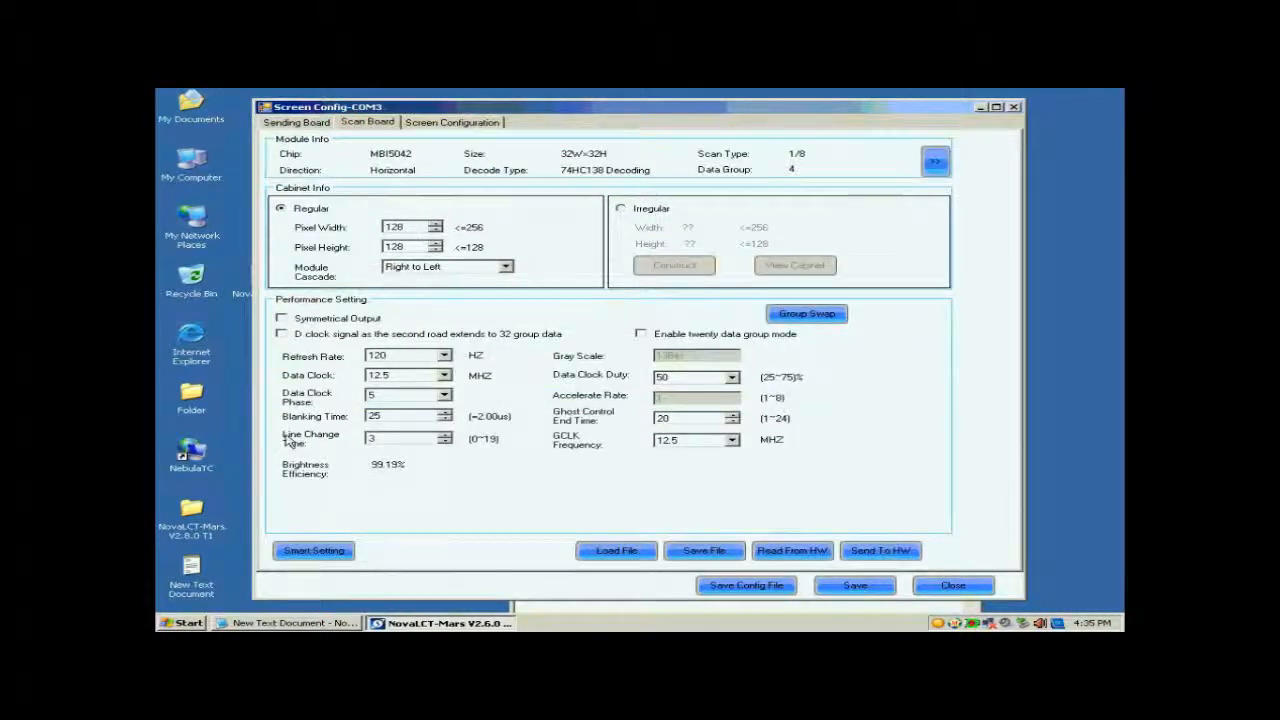
pyautogui.click(315, 551)
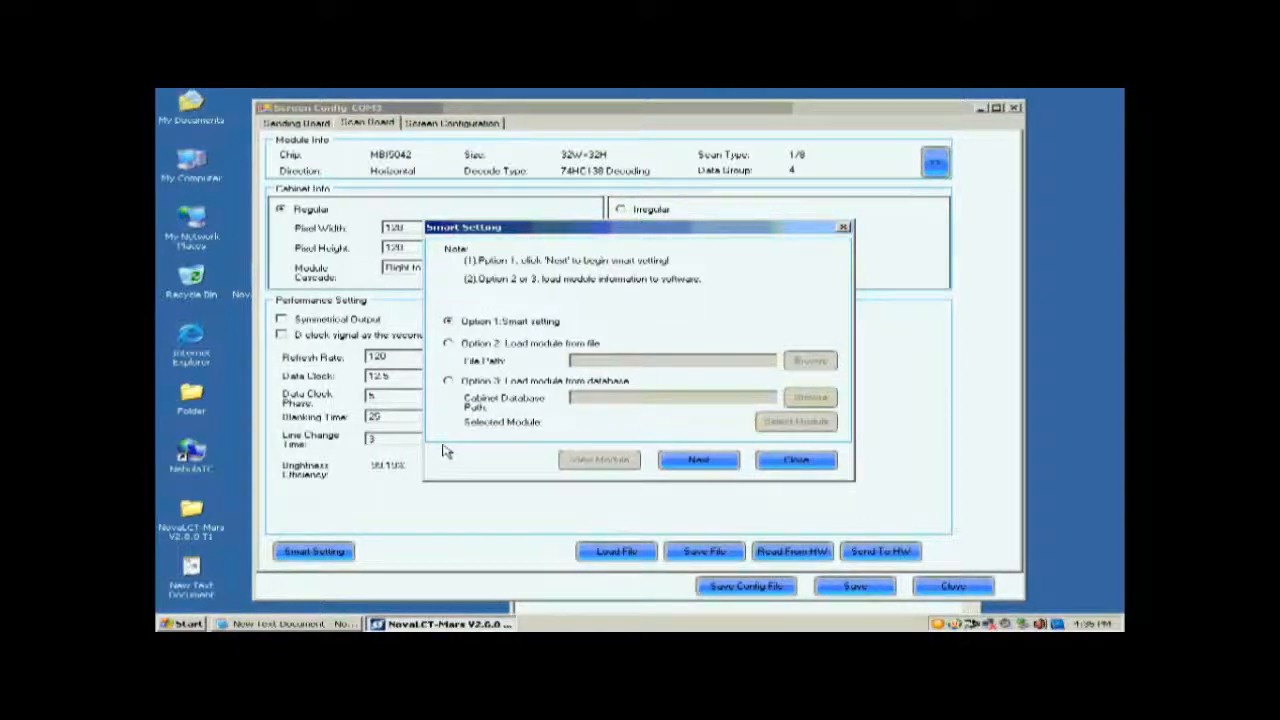
pyautogui.click(693, 459)
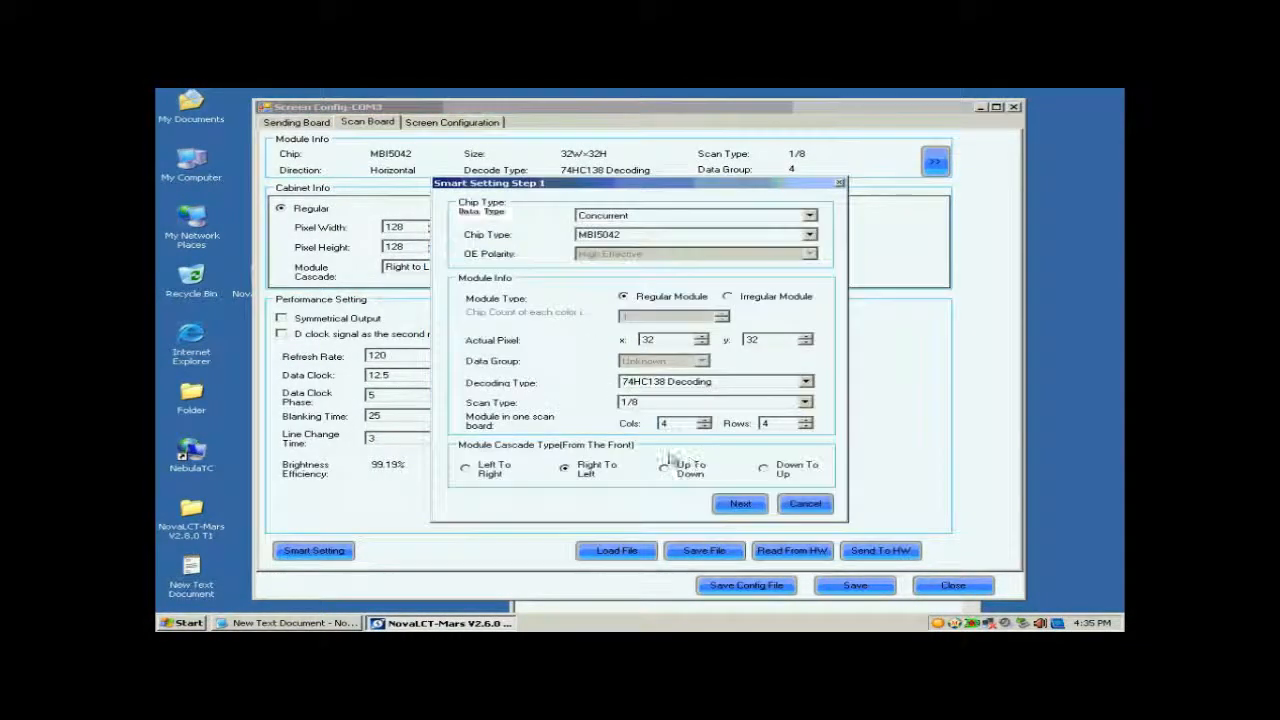
# Set the data type to Concurrent and the chip type to MBI5036.
pyautogui.click(642, 219)
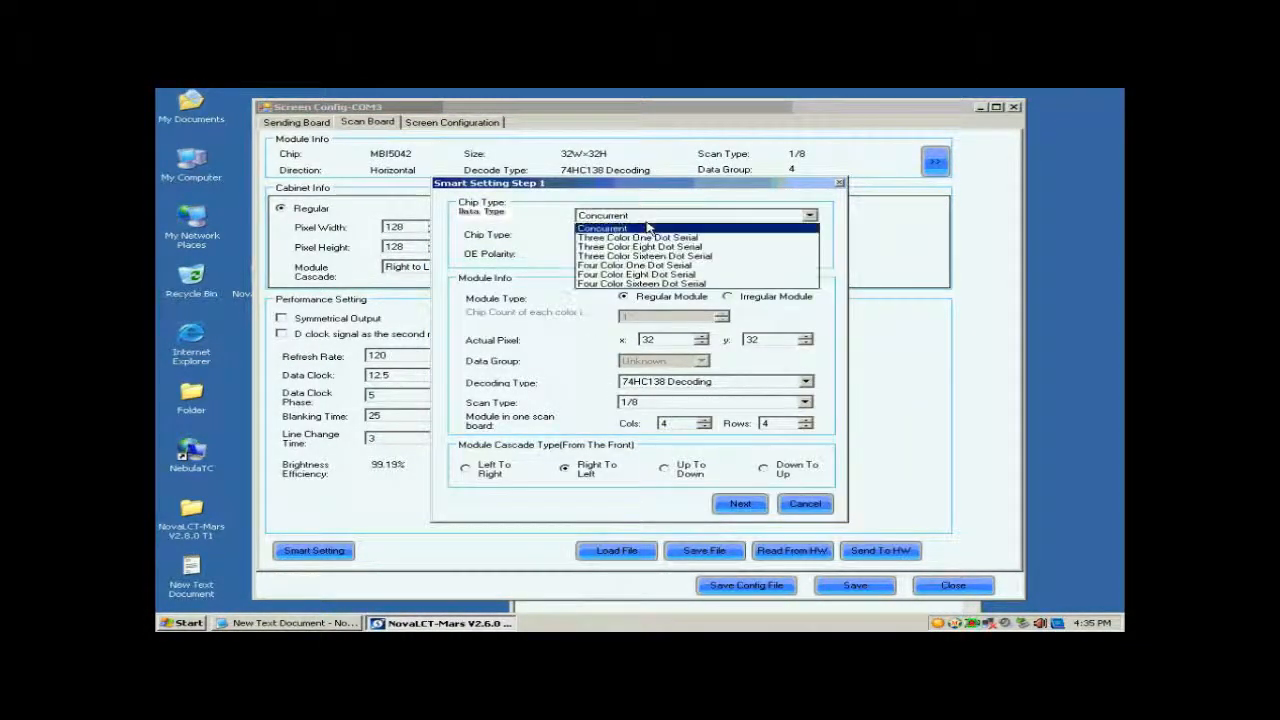
pyautogui.click(646, 231)
pyautogui.click(643, 236)
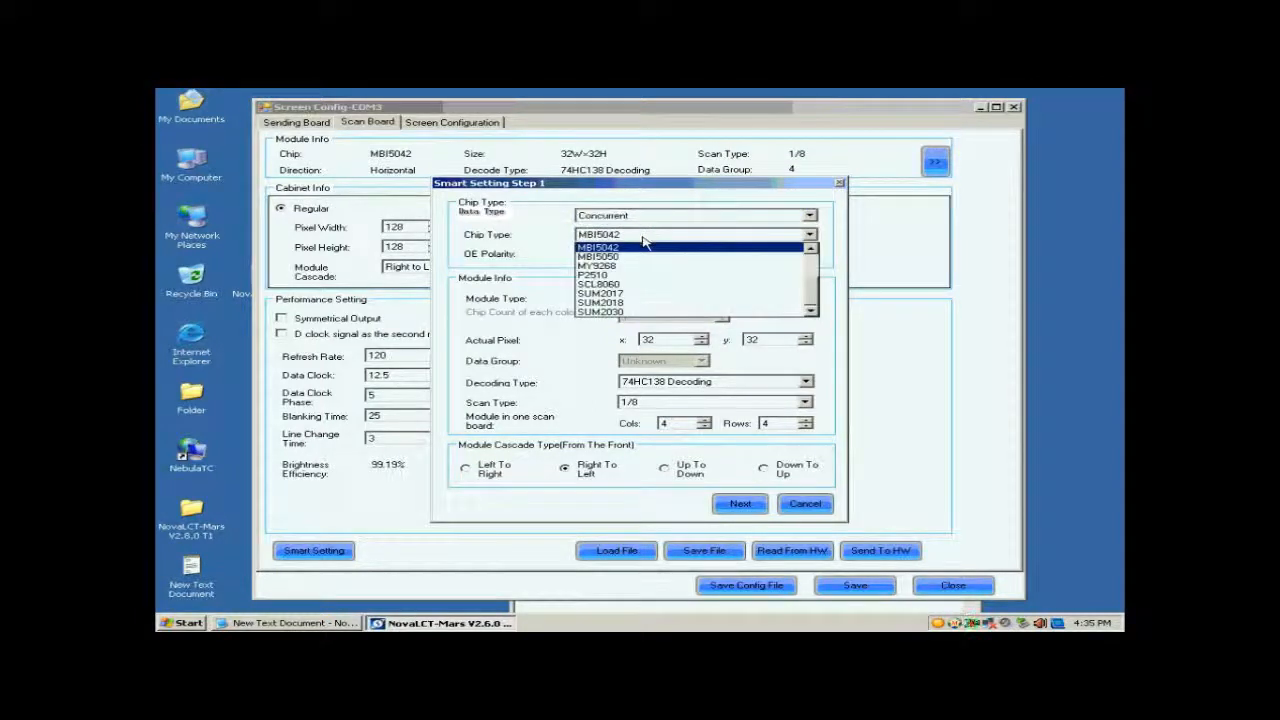
pyautogui.moveTo(811, 296); pyautogui.dragTo(811, 252)
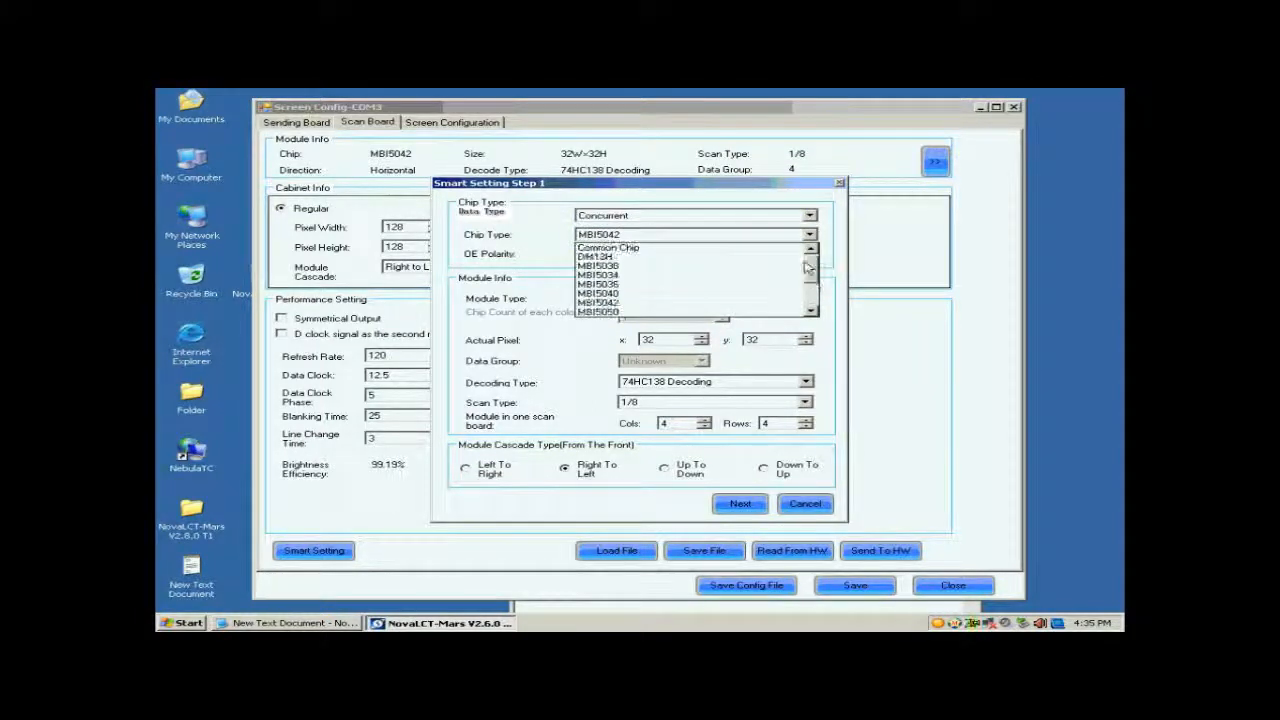
pyautogui.click(647, 286)
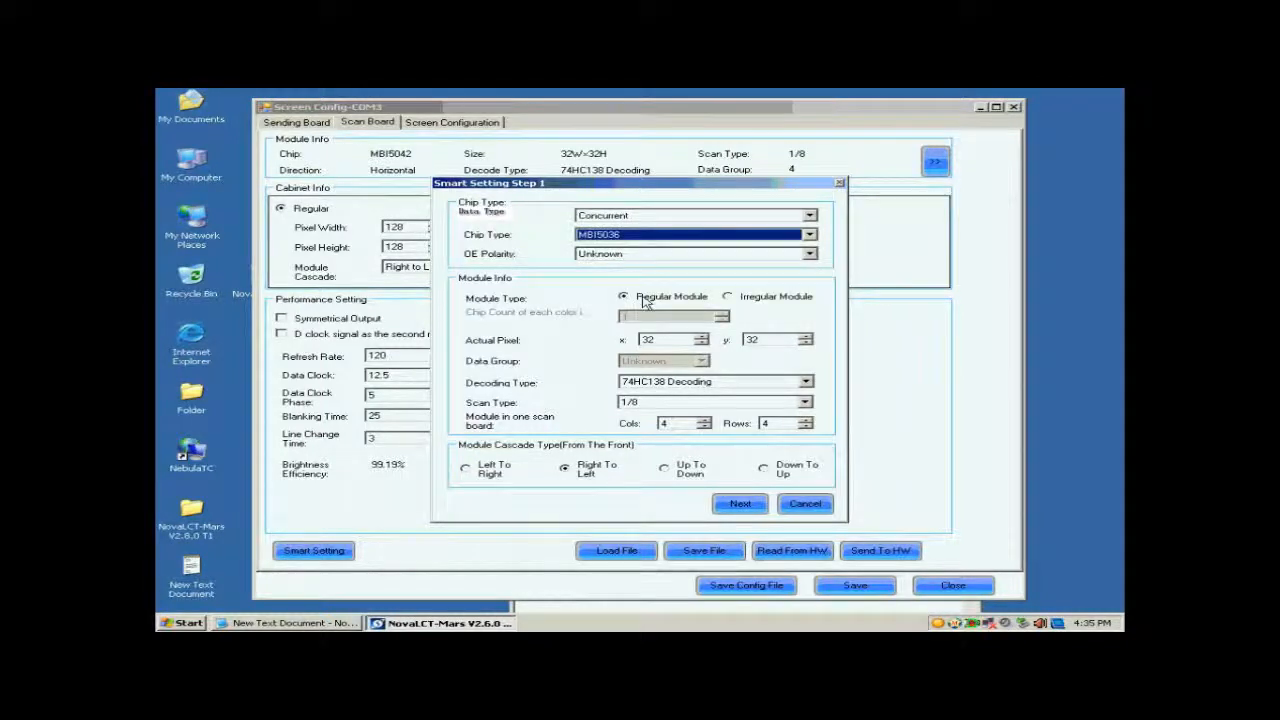
# Define a regular 32 x 32 pixel module with 74HC138 decoding and the scan type set to Unknown.
pyautogui.click(643, 300)
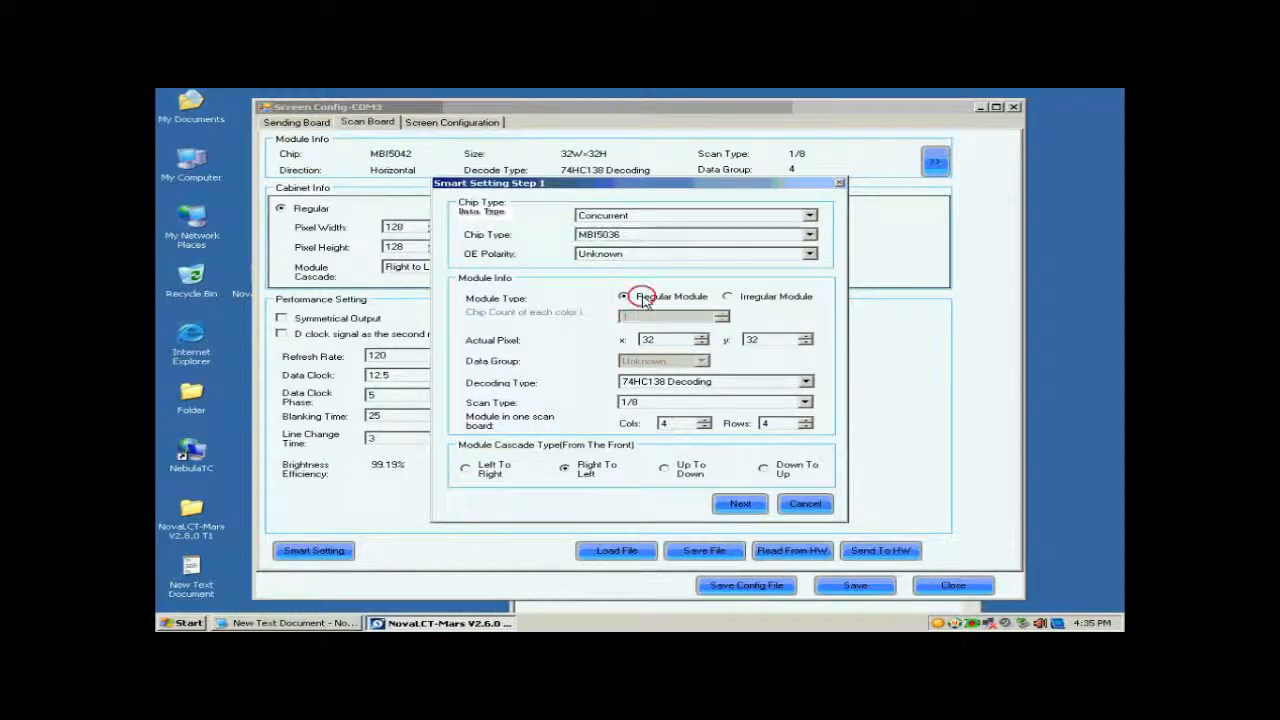
pyautogui.click(751, 340)
pyautogui.click(672, 383)
pyautogui.click(680, 404)
pyautogui.click(663, 403)
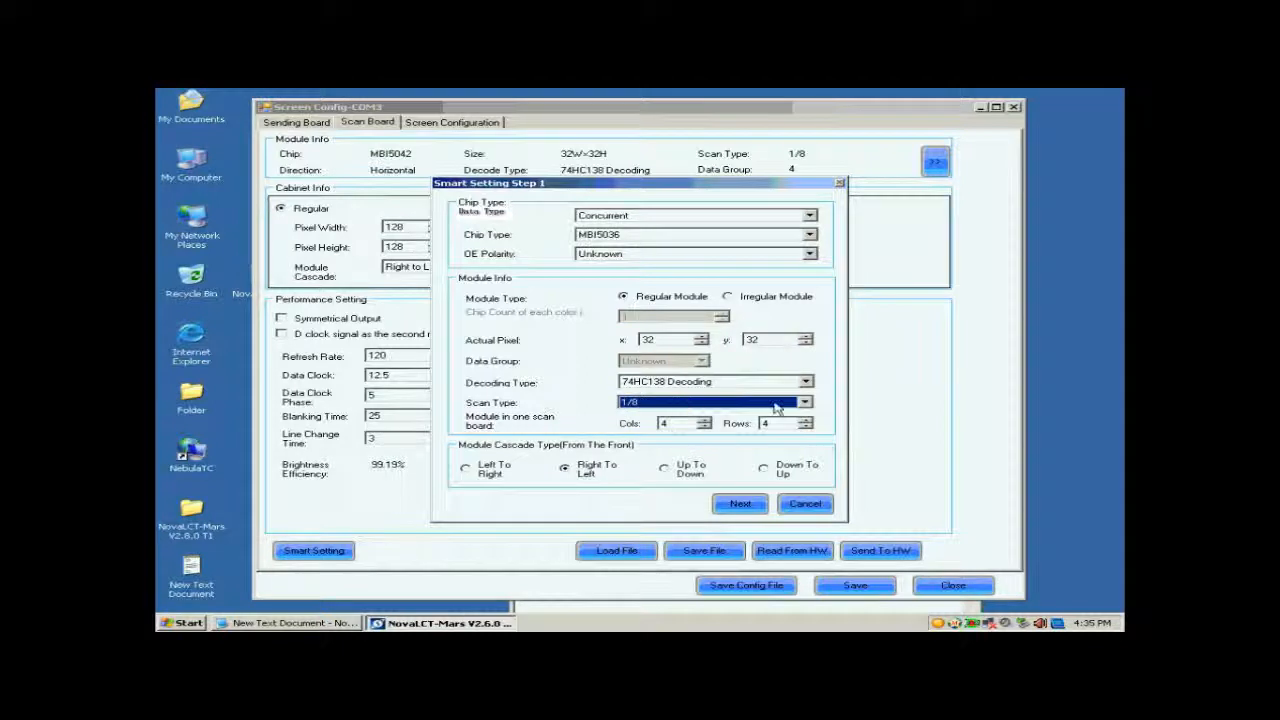
pyautogui.scroll(3, 810, 455)
pyautogui.click(757, 416)
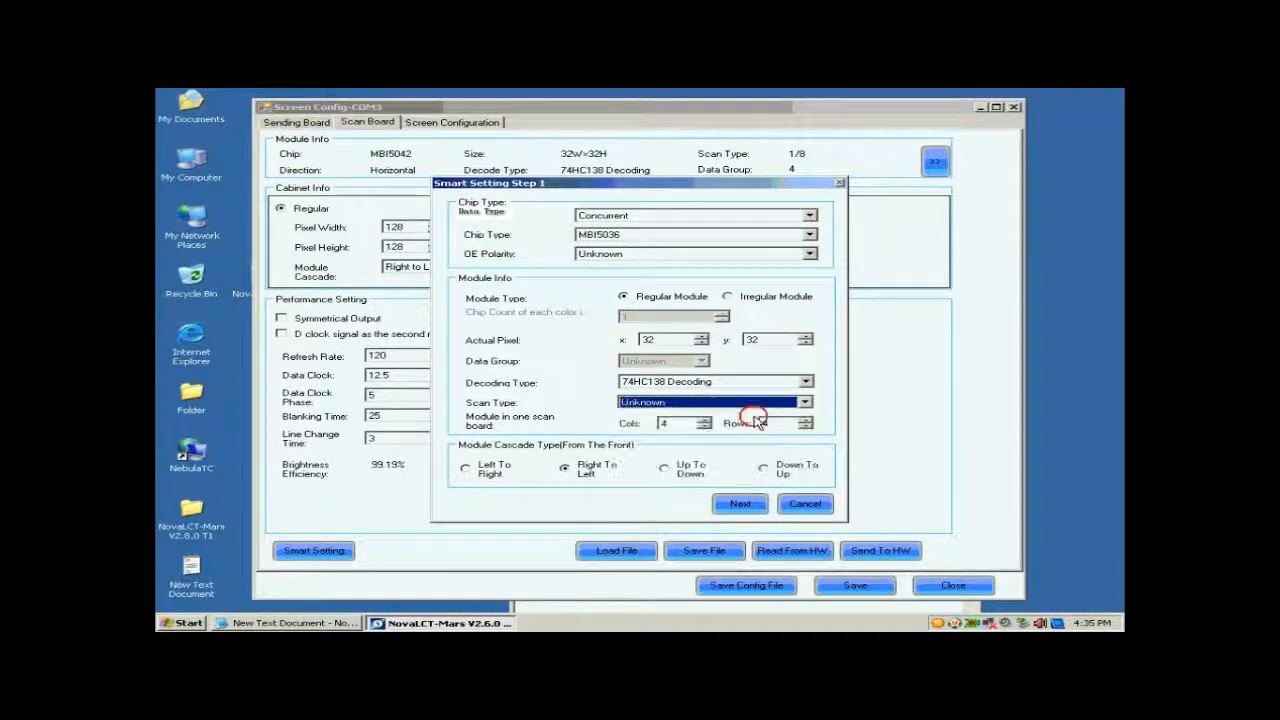
# Set the modules in one scan board to 1 column and 1 row, and proceed to Smart Setting Step 2.
pyautogui.click(690, 423)
pyautogui.press('BackSpace')
pyautogui.write('1')
pyautogui.click(768, 423)
pyautogui.press('BackSpace')
pyautogui.write('1')
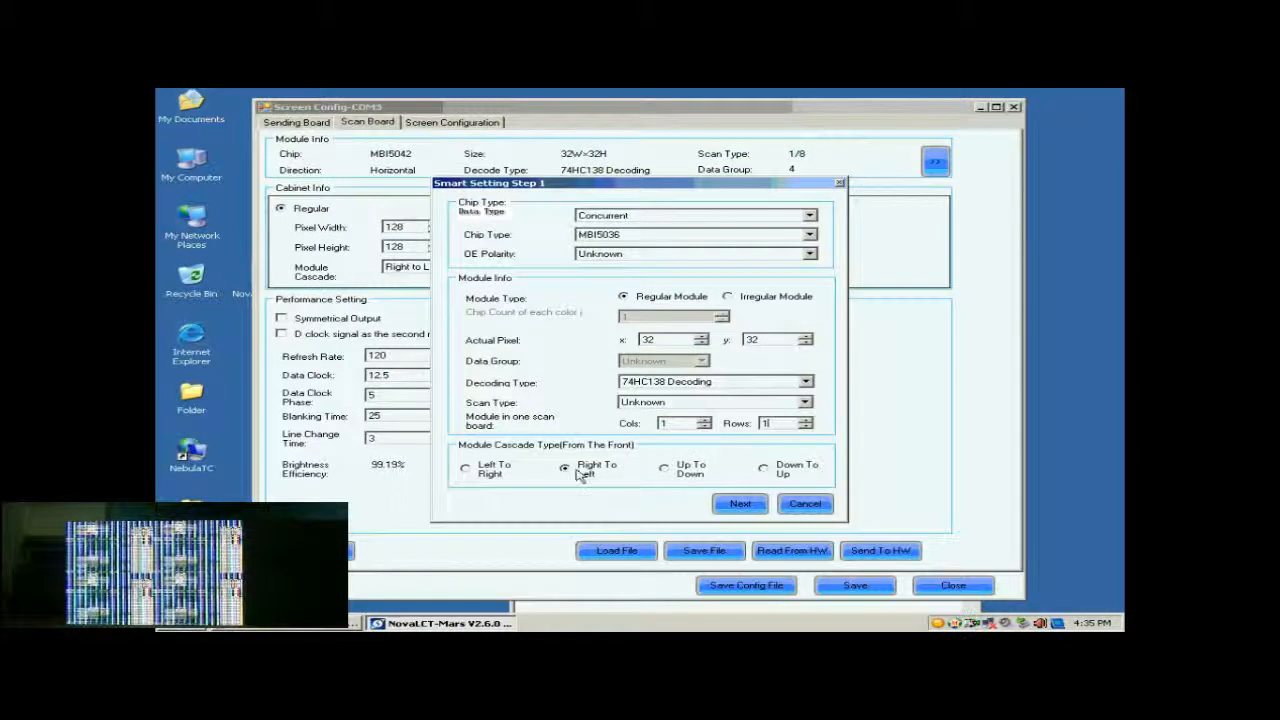
pyautogui.click(736, 504)
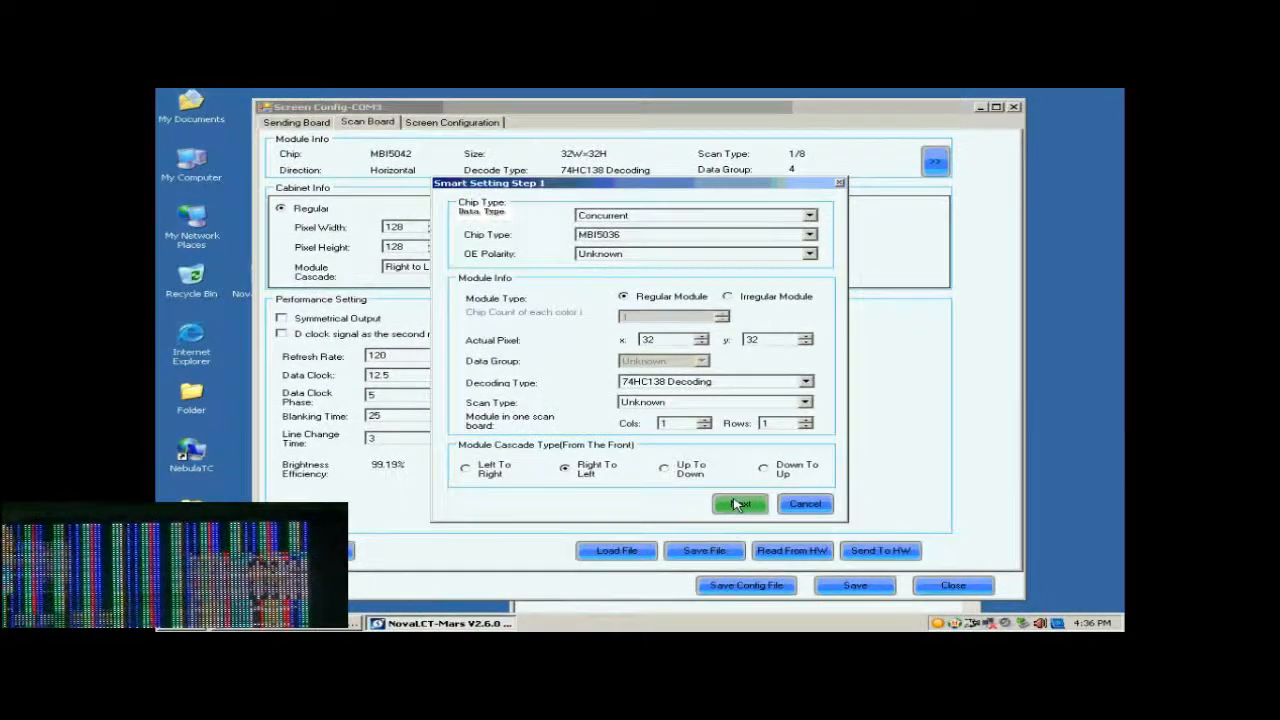
pyautogui.click(737, 506)
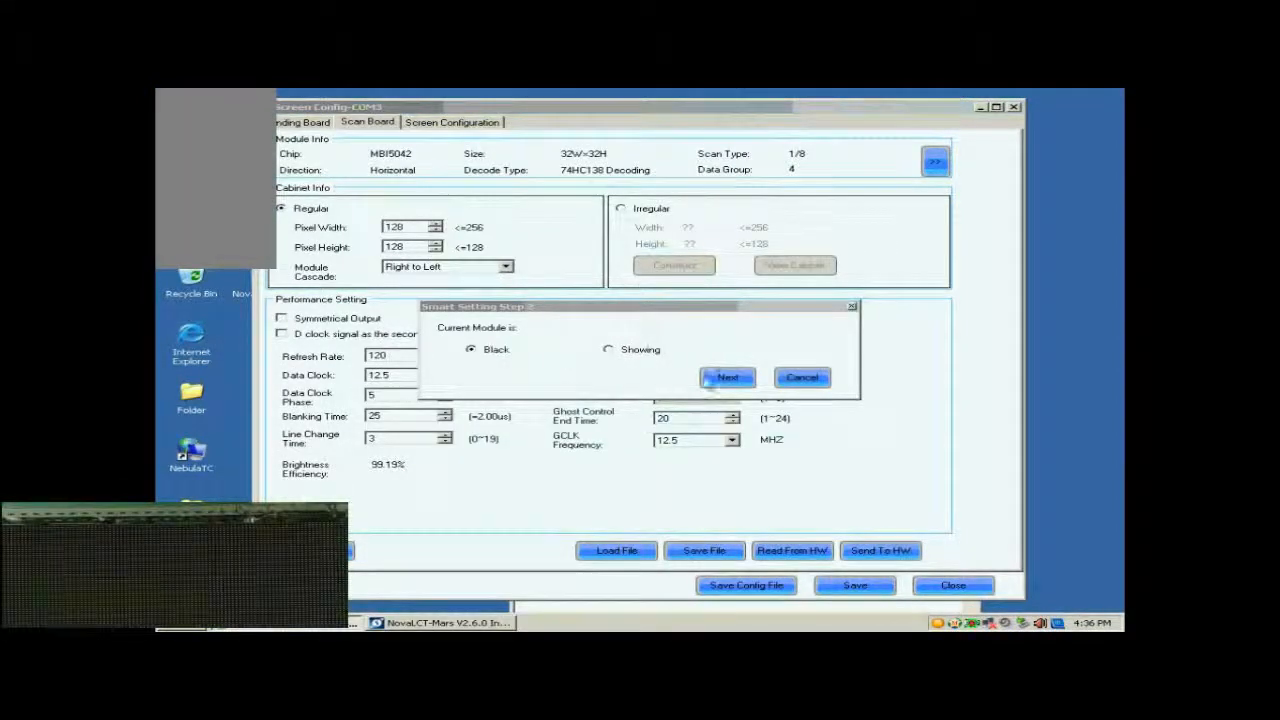
# Submit the module state as Black, check color statuses 2 to 4 on the module, and accept Red A, Green, Blue and Red B Or Black.
pyautogui.click(726, 378)
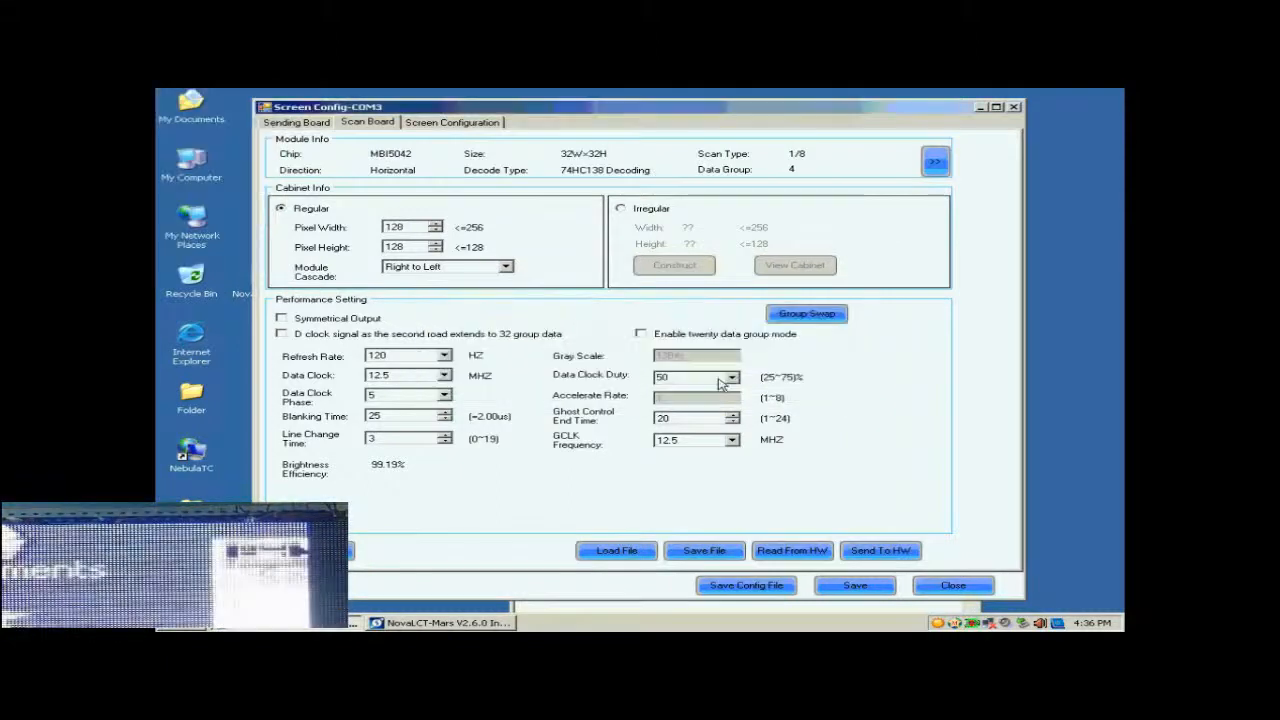
pyautogui.click(489, 350)
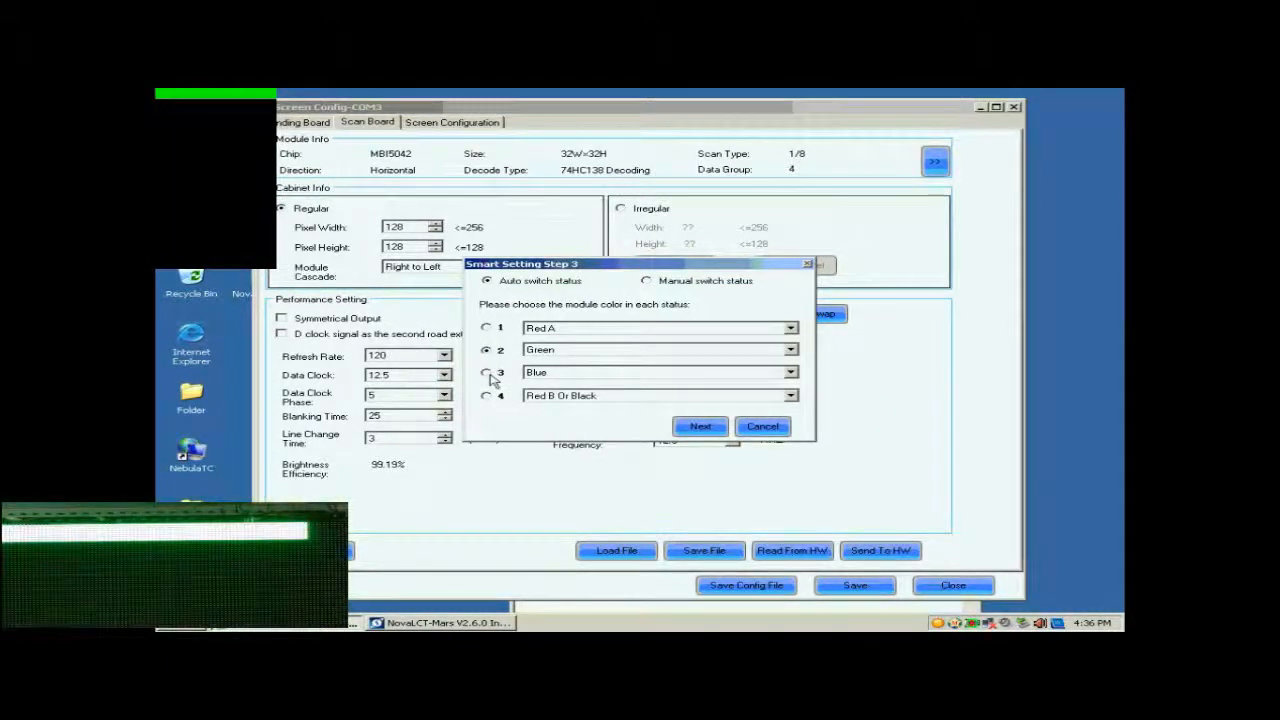
pyautogui.click(487, 373)
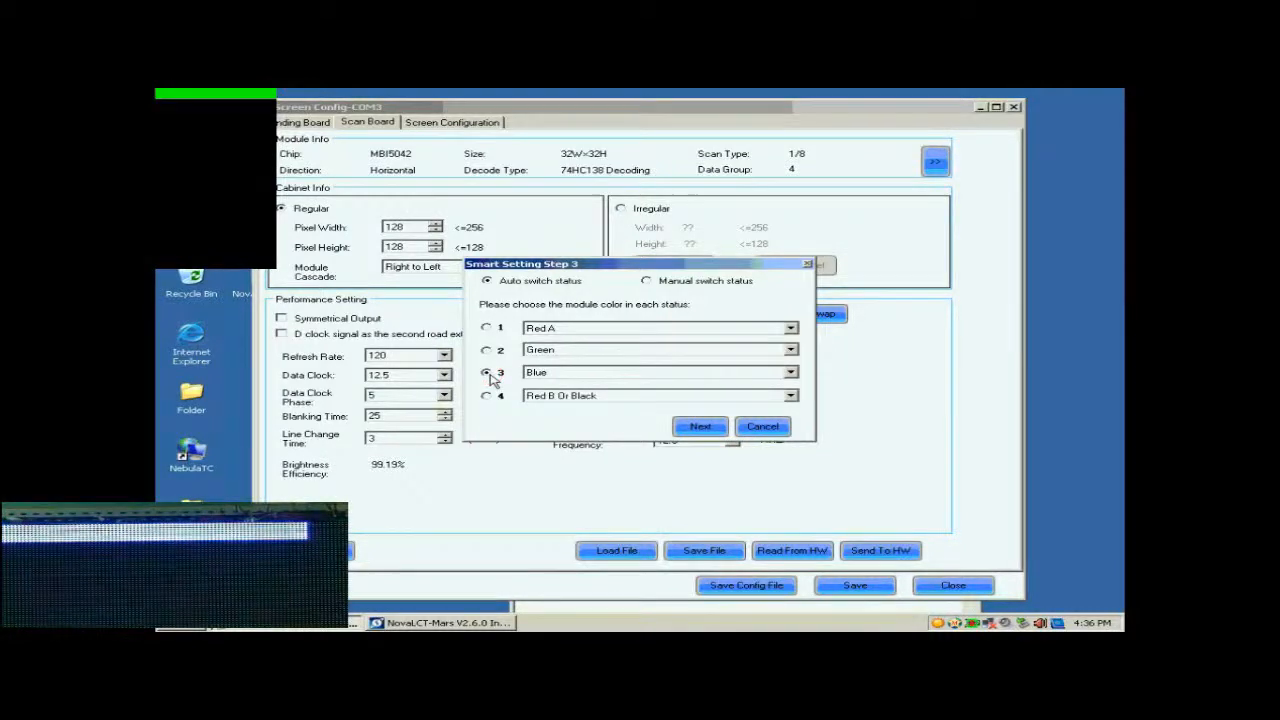
pyautogui.click(489, 396)
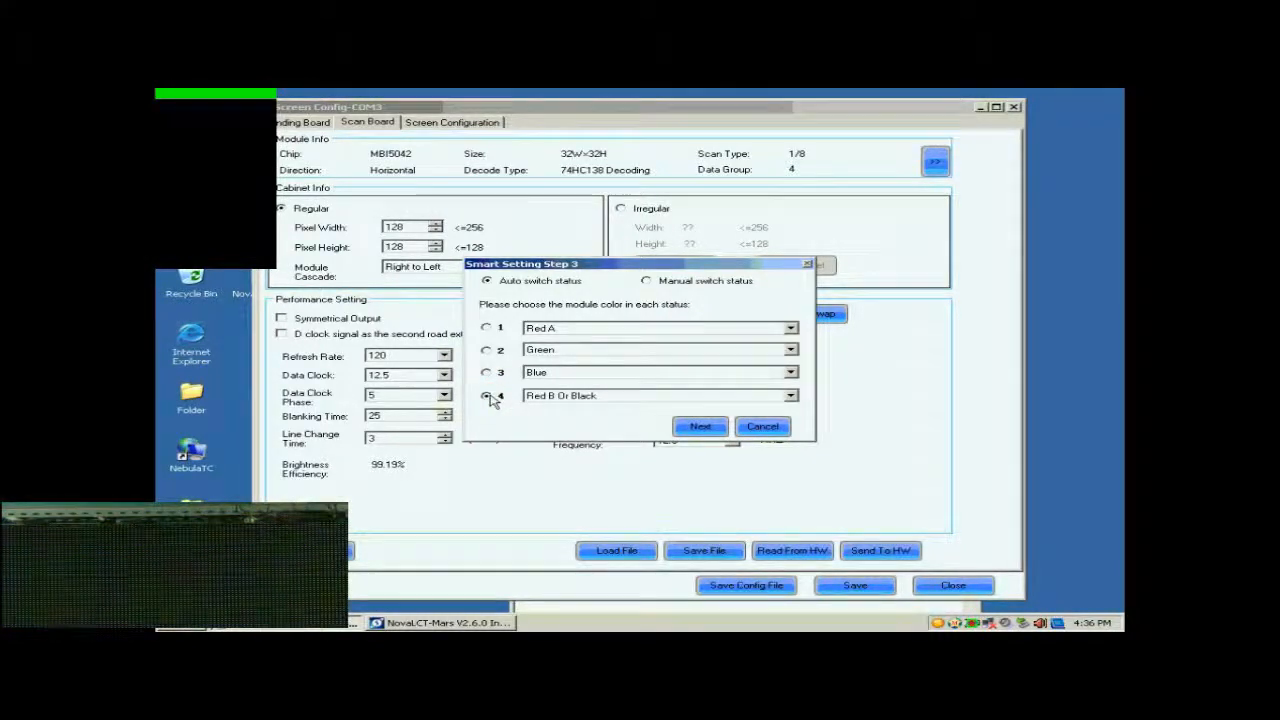
pyautogui.click(700, 426)
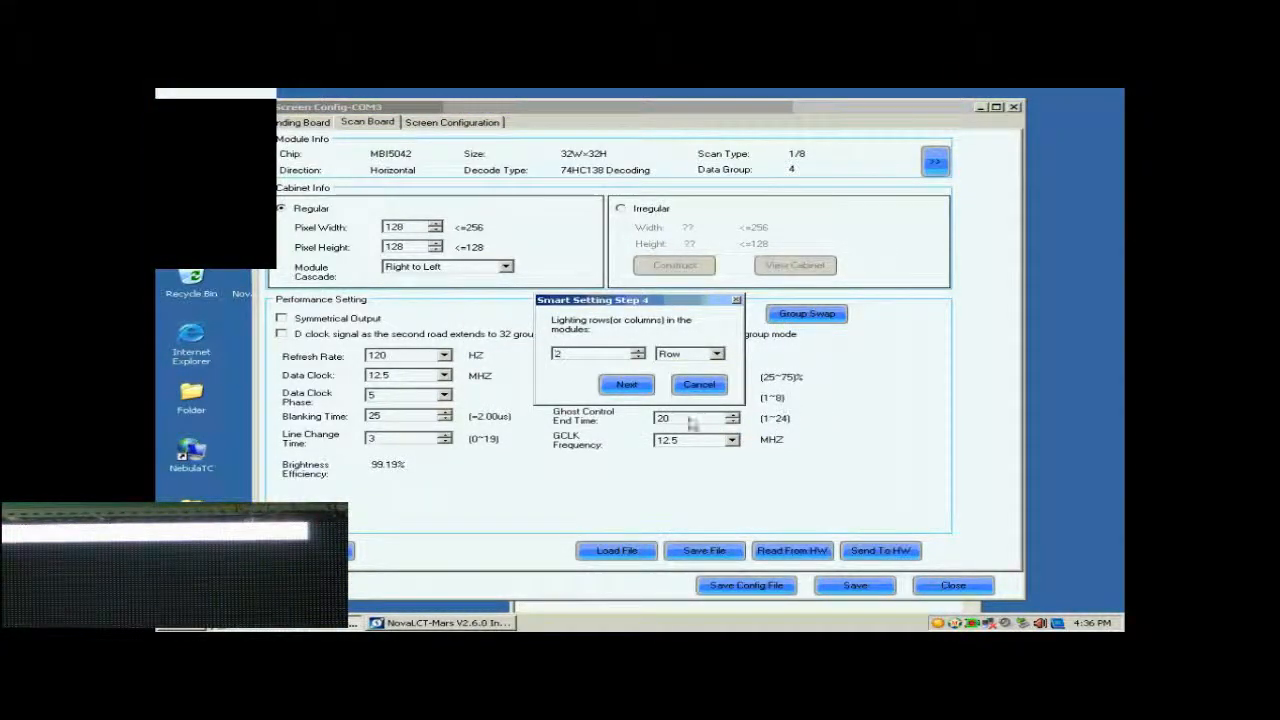
# Enter the number of lighting rows observed in the modules for Smart Setting Steps 4 and 5.
pyautogui.moveTo(587, 355); pyautogui.dragTo(511, 351)
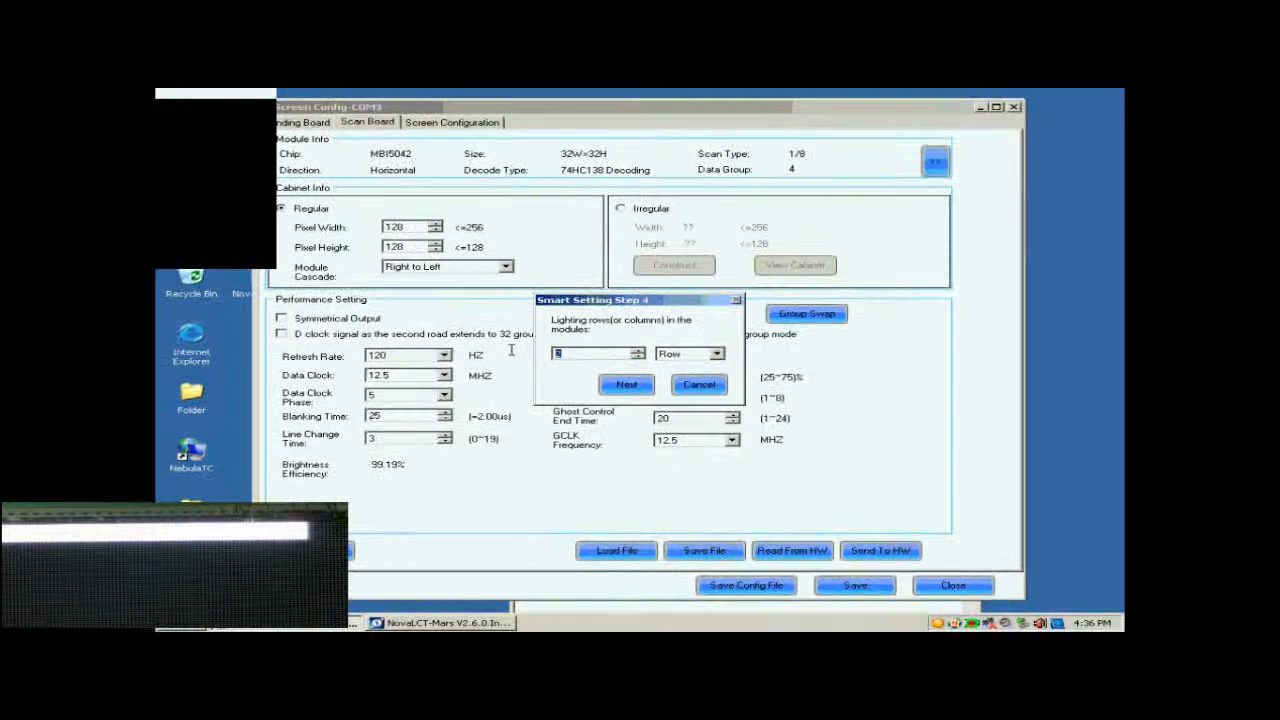
pyautogui.click(632, 386)
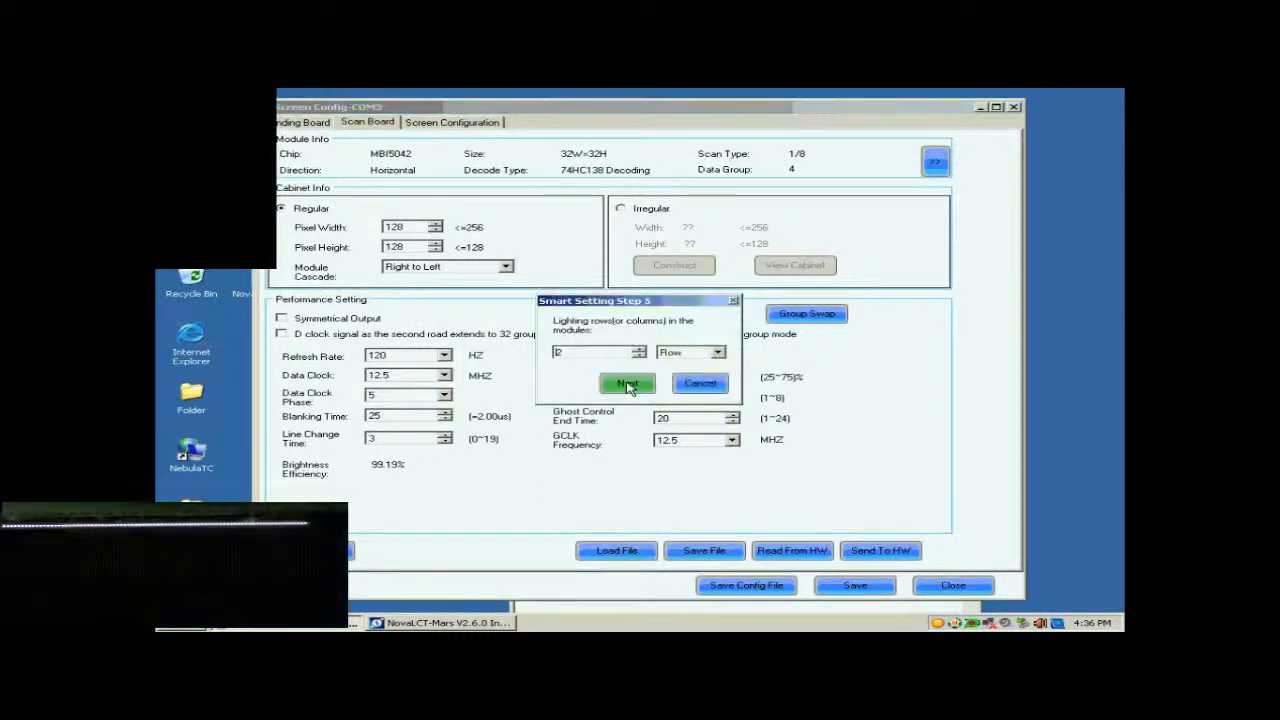
pyautogui.moveTo(610, 352); pyautogui.dragTo(539, 357)
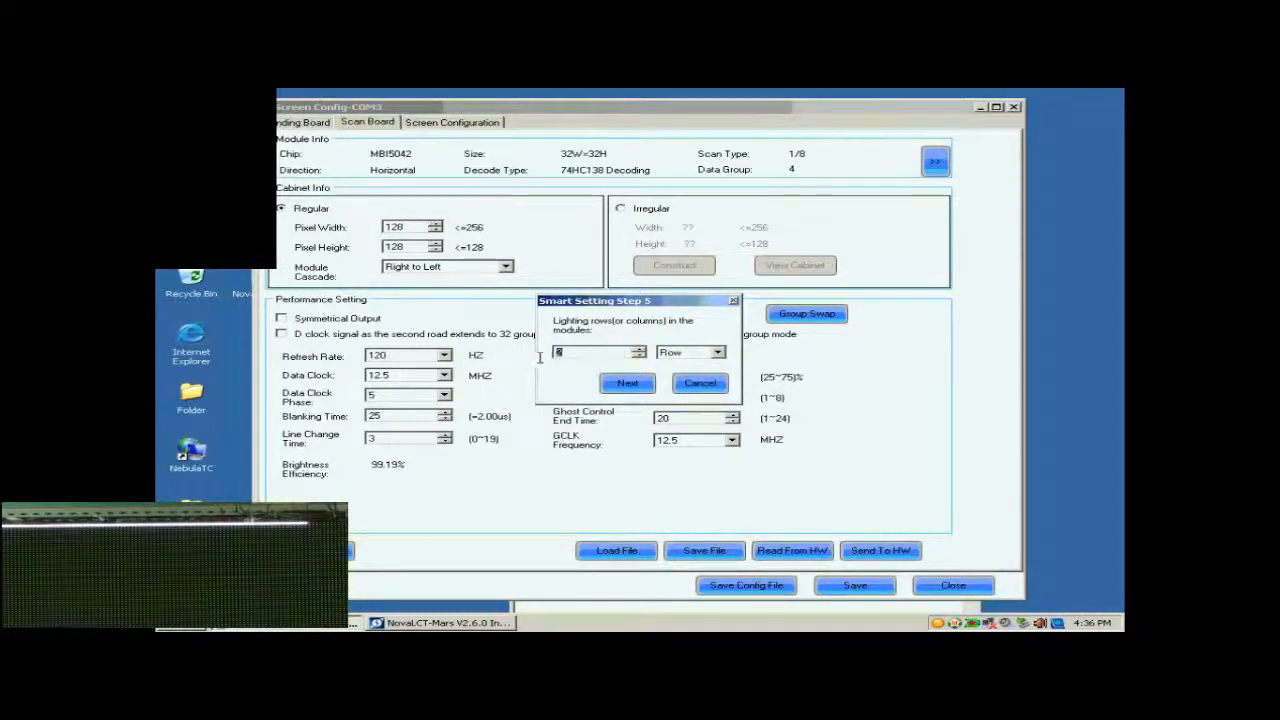
pyautogui.click(627, 384)
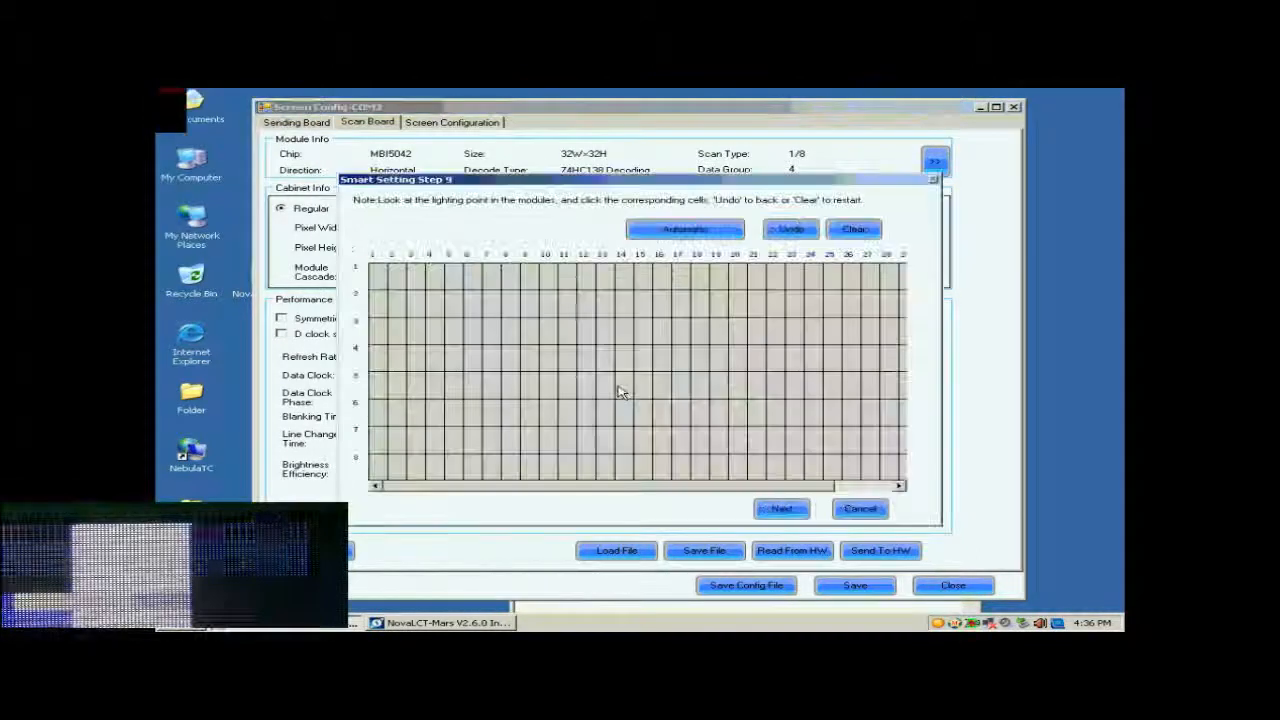
# Trace the lighting points across row 1 of the module grid from column 1 to column 17, and fill the remaining cells automatically.
pyautogui.click(379, 278)
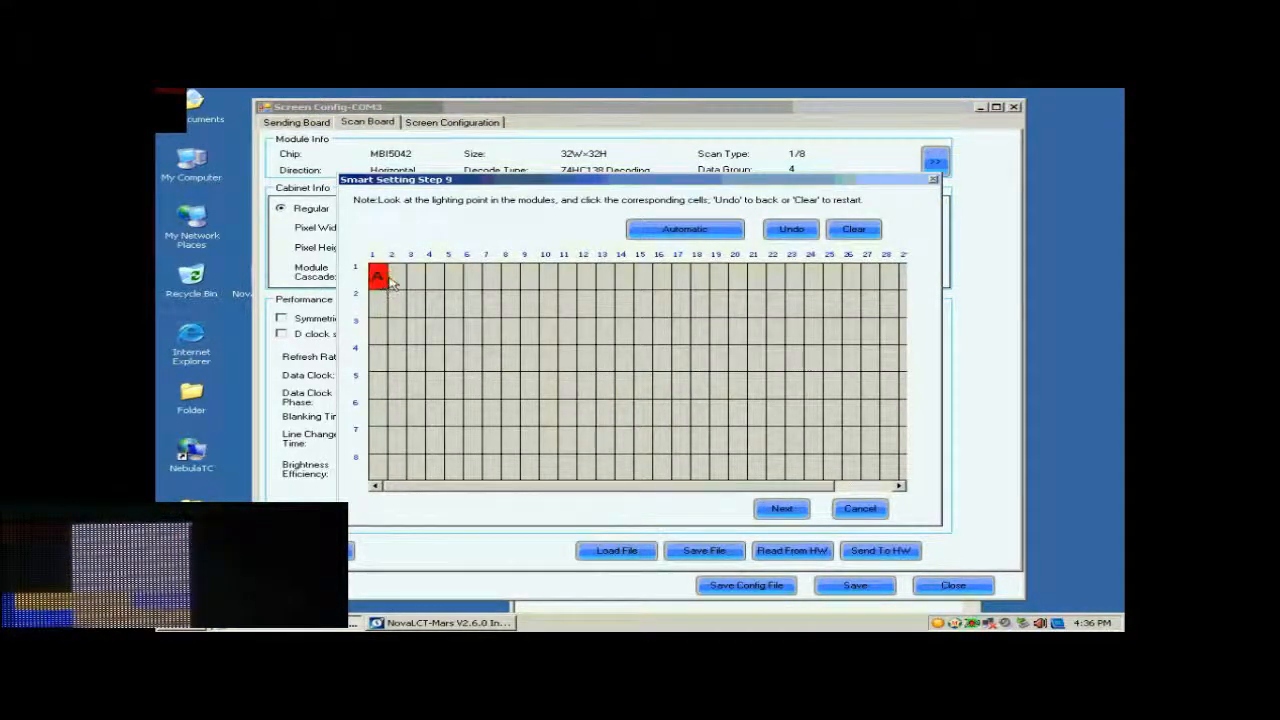
pyautogui.click(397, 278)
pyautogui.click(416, 278)
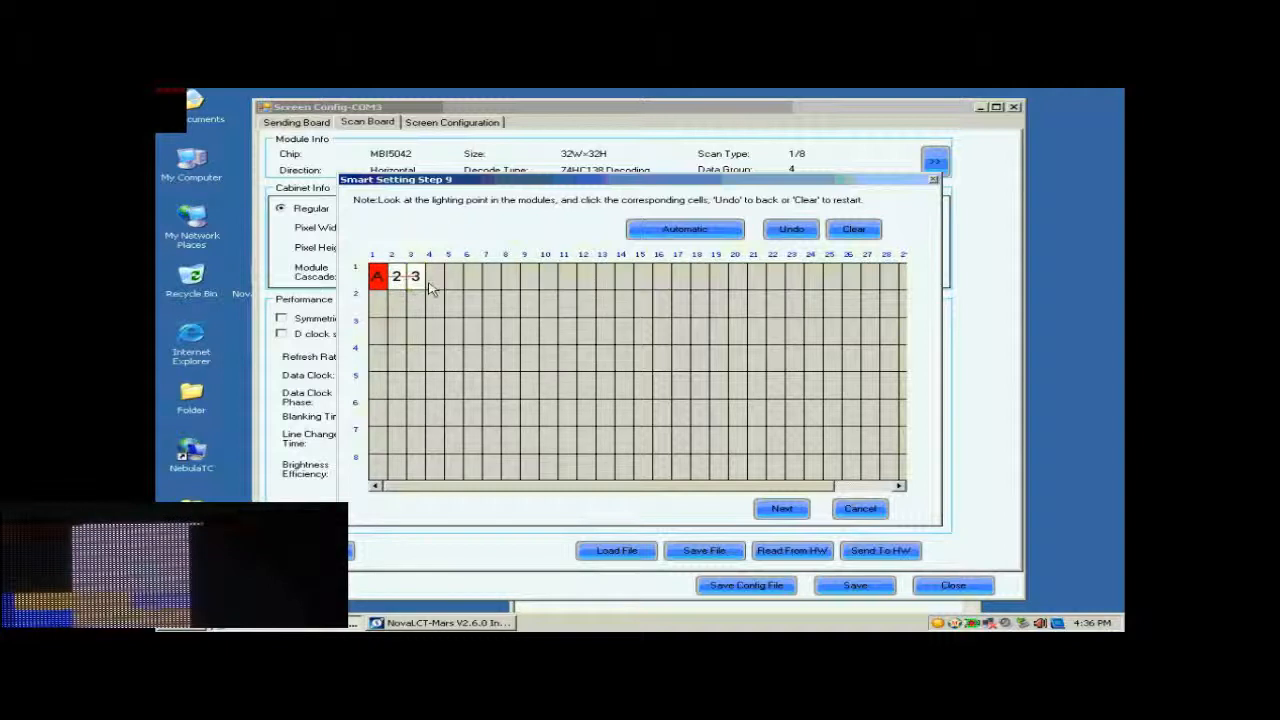
pyautogui.click(435, 279)
pyautogui.click(452, 279)
pyautogui.click(472, 279)
pyautogui.click(491, 279)
pyautogui.click(510, 279)
pyautogui.click(529, 279)
pyautogui.click(548, 279)
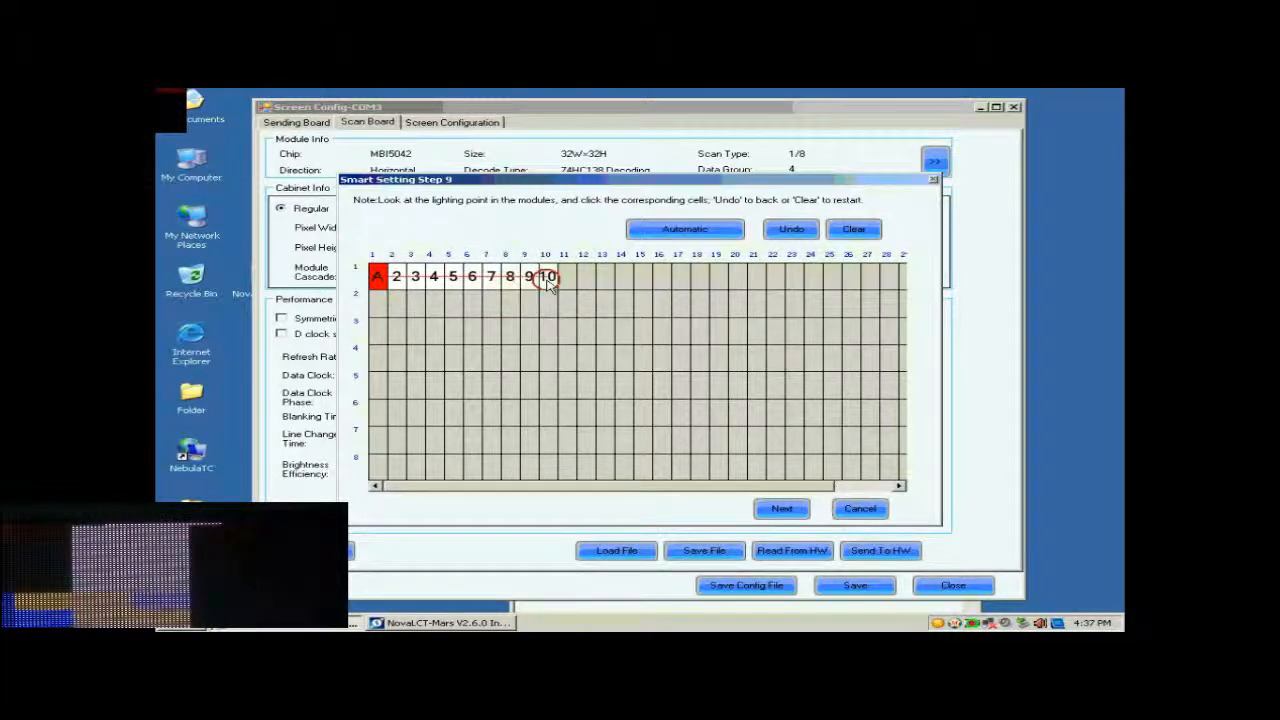
pyautogui.click(567, 279)
pyautogui.click(586, 279)
pyautogui.click(605, 279)
pyautogui.click(624, 279)
pyautogui.click(643, 279)
pyautogui.click(661, 281)
pyautogui.click(680, 279)
pyautogui.click(686, 229)
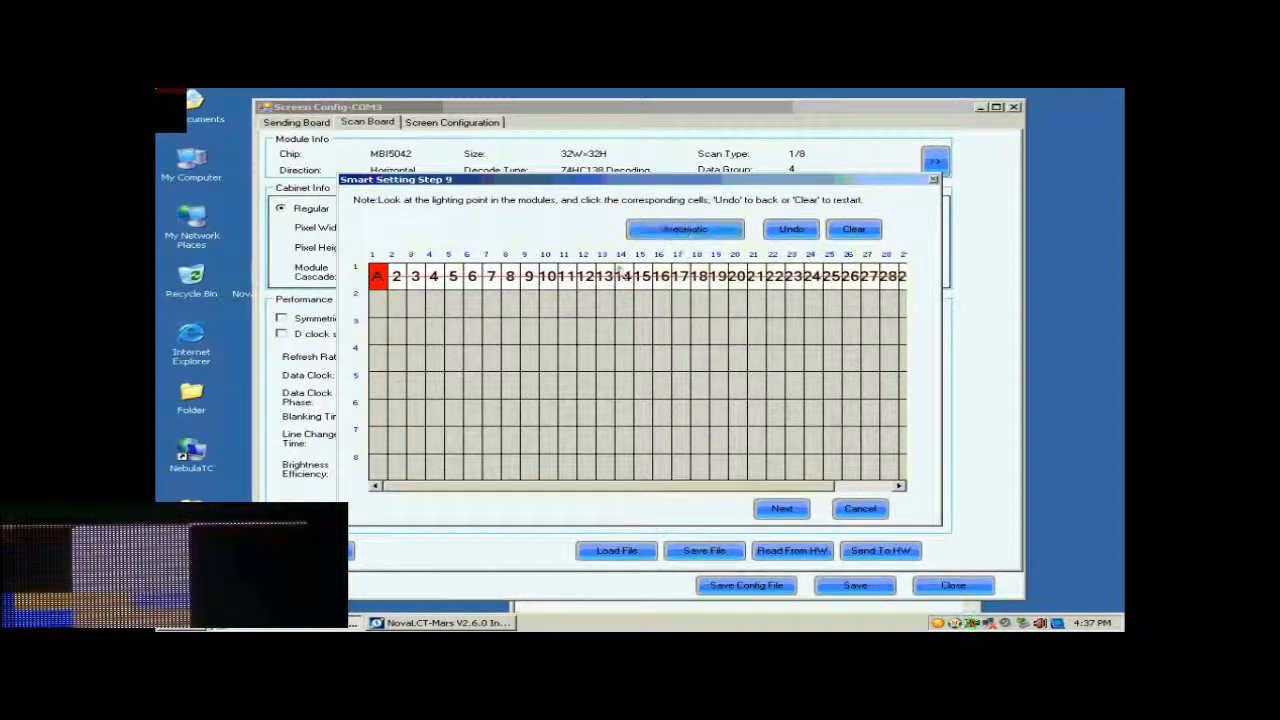
# Mark the first-column lighting points in rows 2 to 8 and complete the smart setting.
pyautogui.click(377, 303)
pyautogui.click(380, 330)
pyautogui.click(377, 357)
pyautogui.click(377, 385)
pyautogui.click(377, 412)
pyautogui.click(377, 439)
pyautogui.click(377, 466)
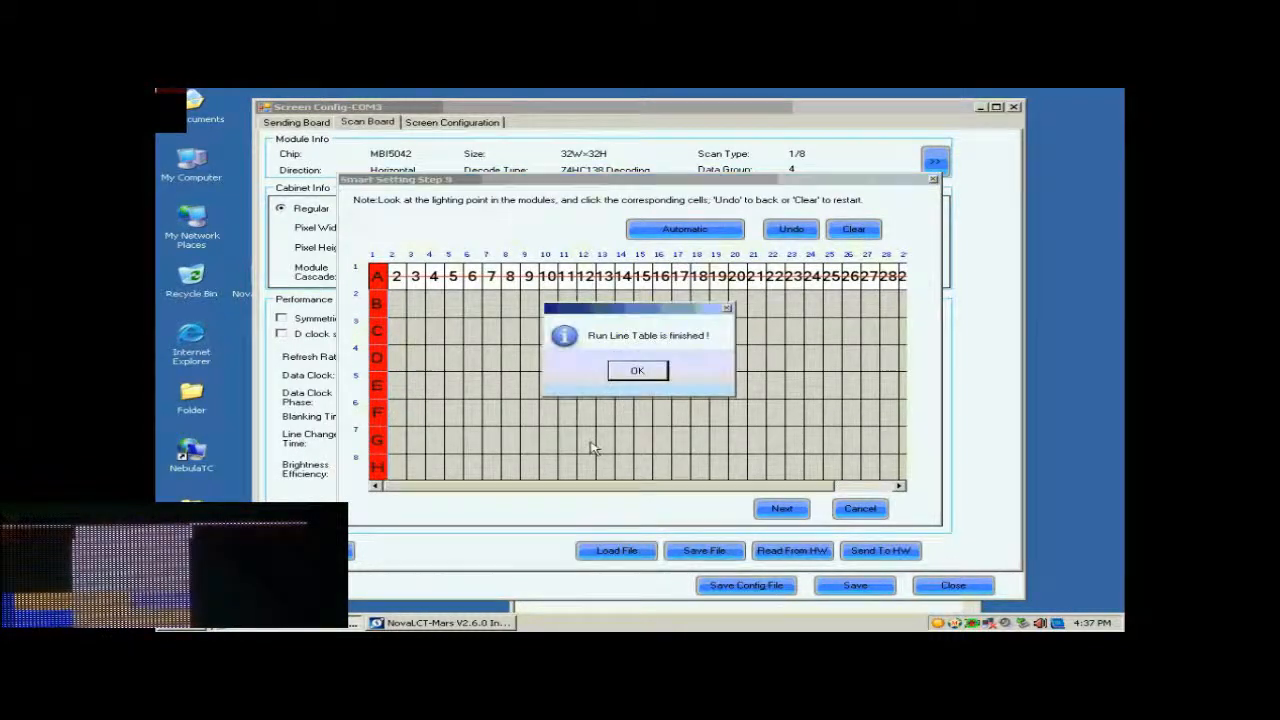
pyautogui.click(637, 371)
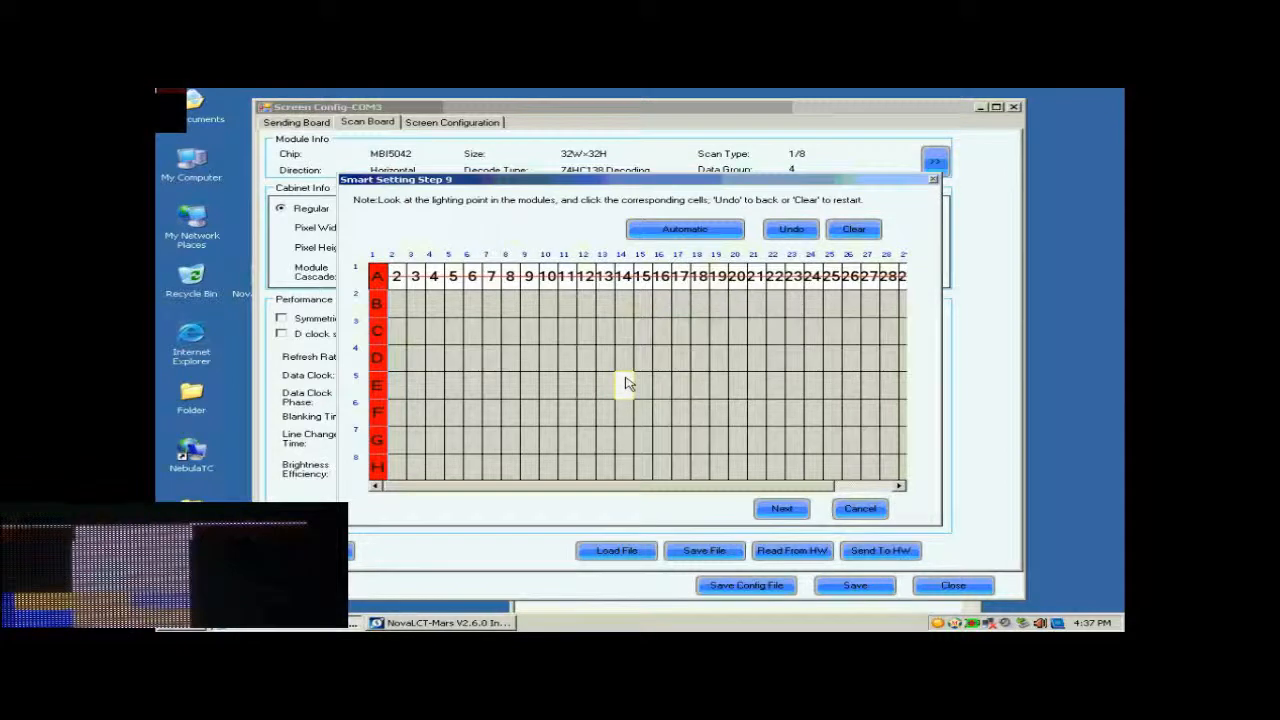
pyautogui.click(783, 510)
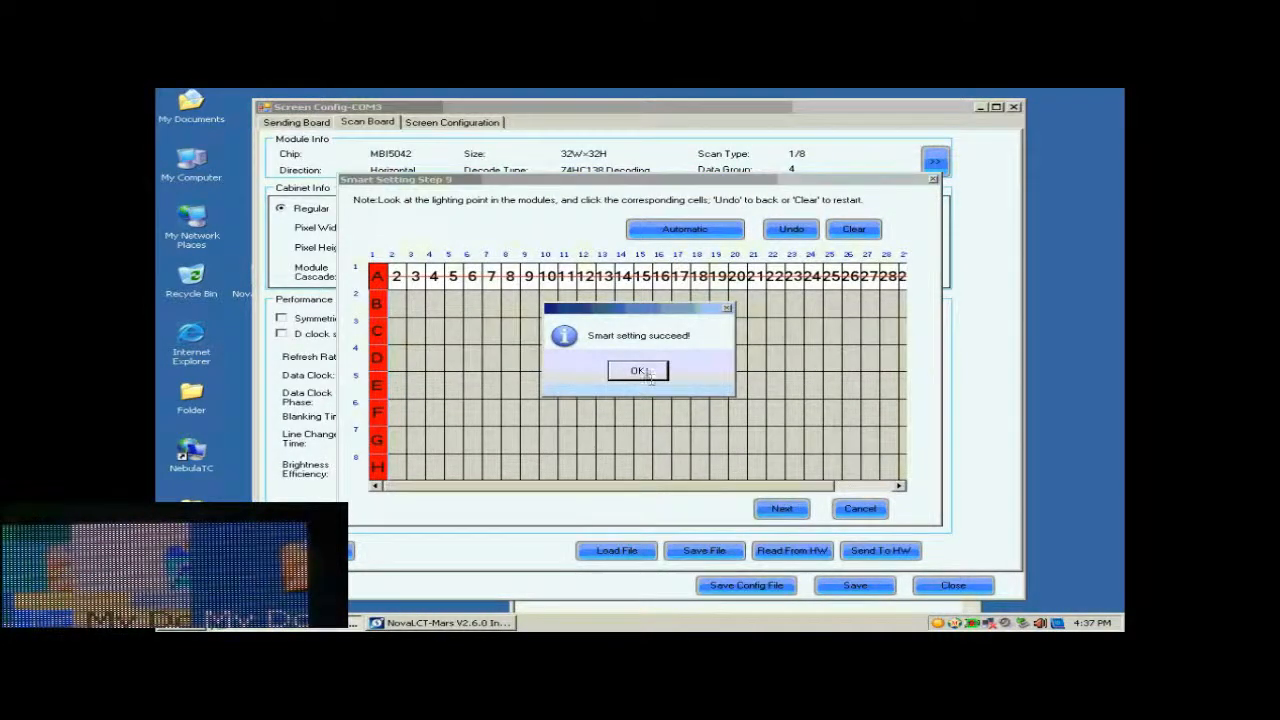
pyautogui.click(645, 373)
pyautogui.click(848, 438)
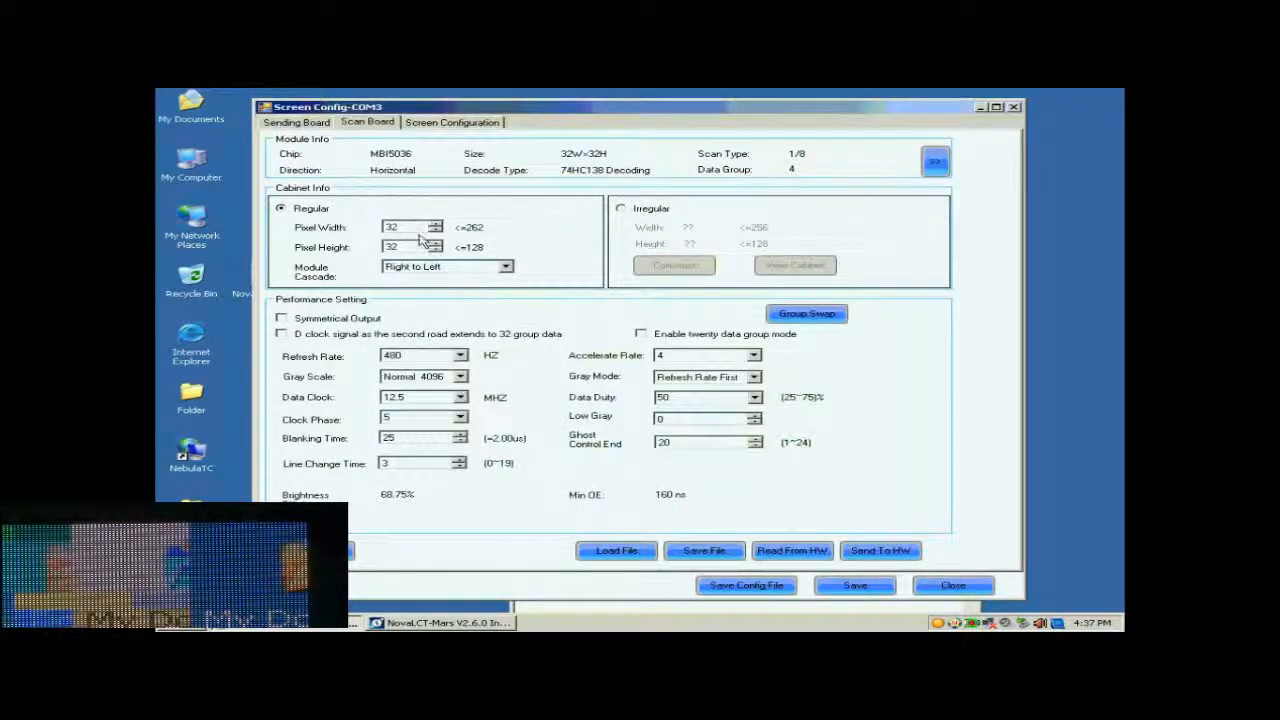
# Set the regular cabinet's pixel width and height to 128 each and the gray scale to Normal 16384.
pyautogui.moveTo(410, 229); pyautogui.dragTo(366, 229)
pyautogui.write('128')
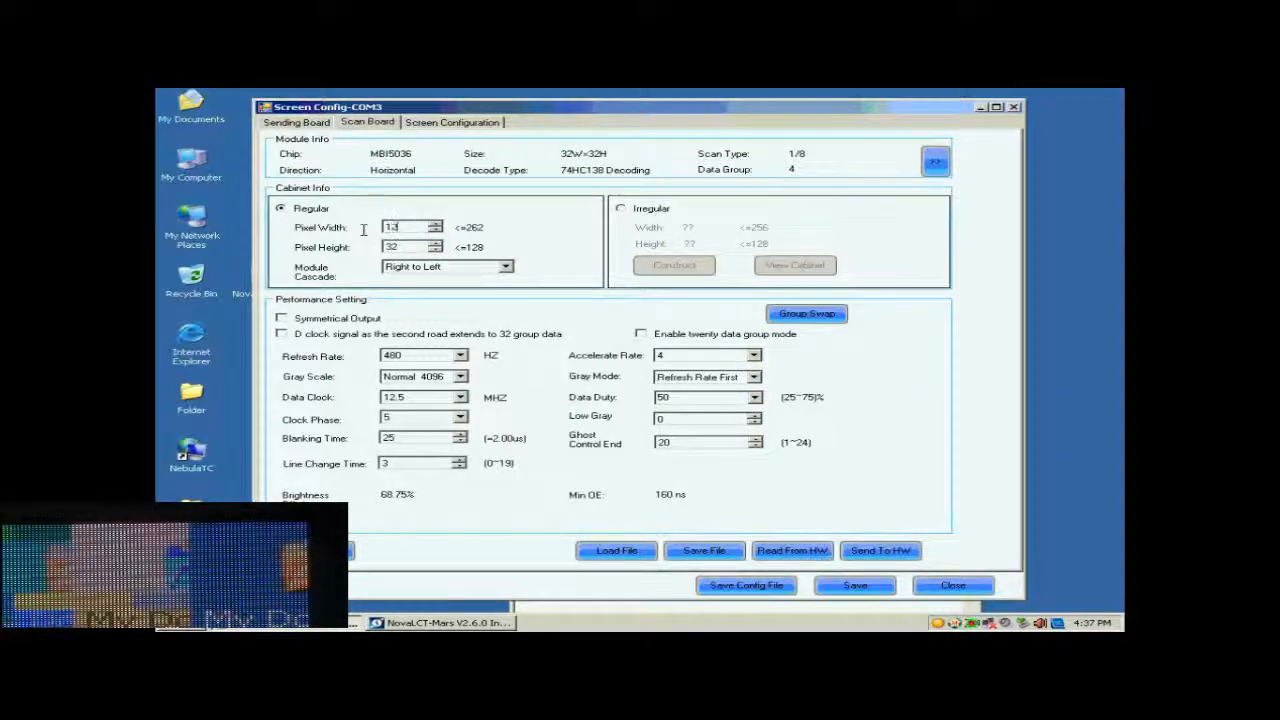
pyautogui.moveTo(407, 247); pyautogui.dragTo(360, 248)
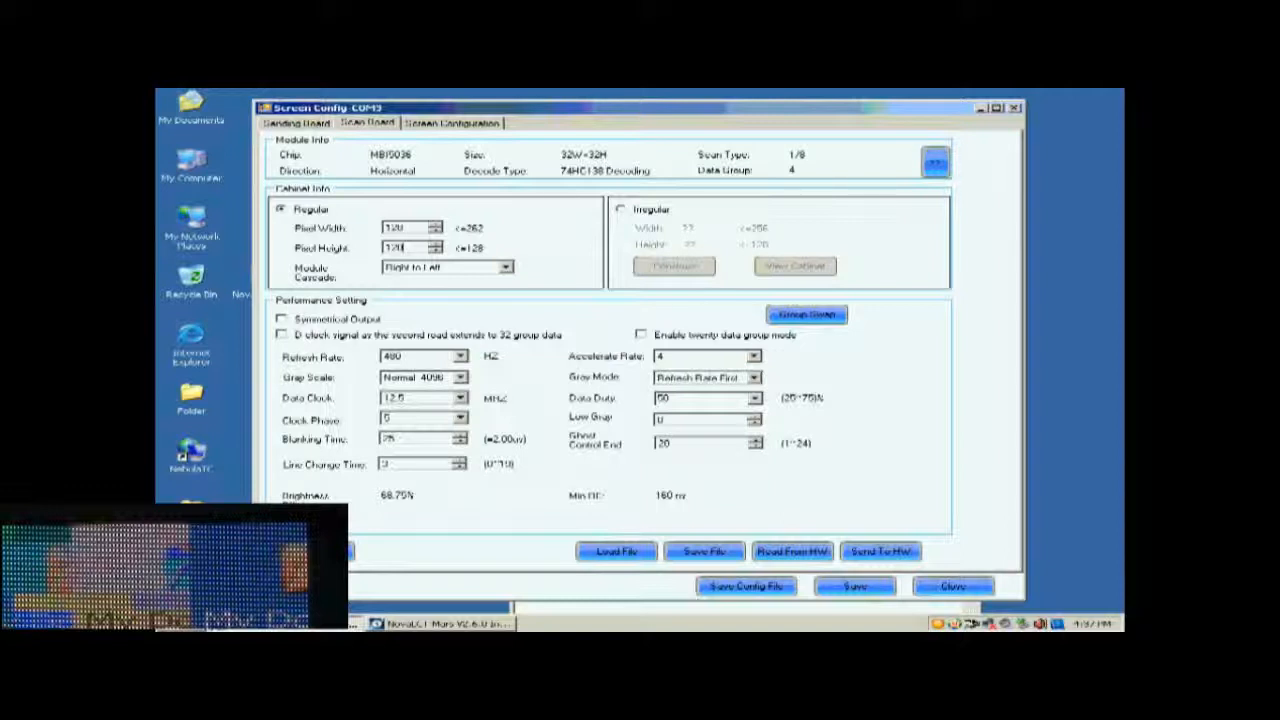
pyautogui.click(464, 377)
pyautogui.click(449, 447)
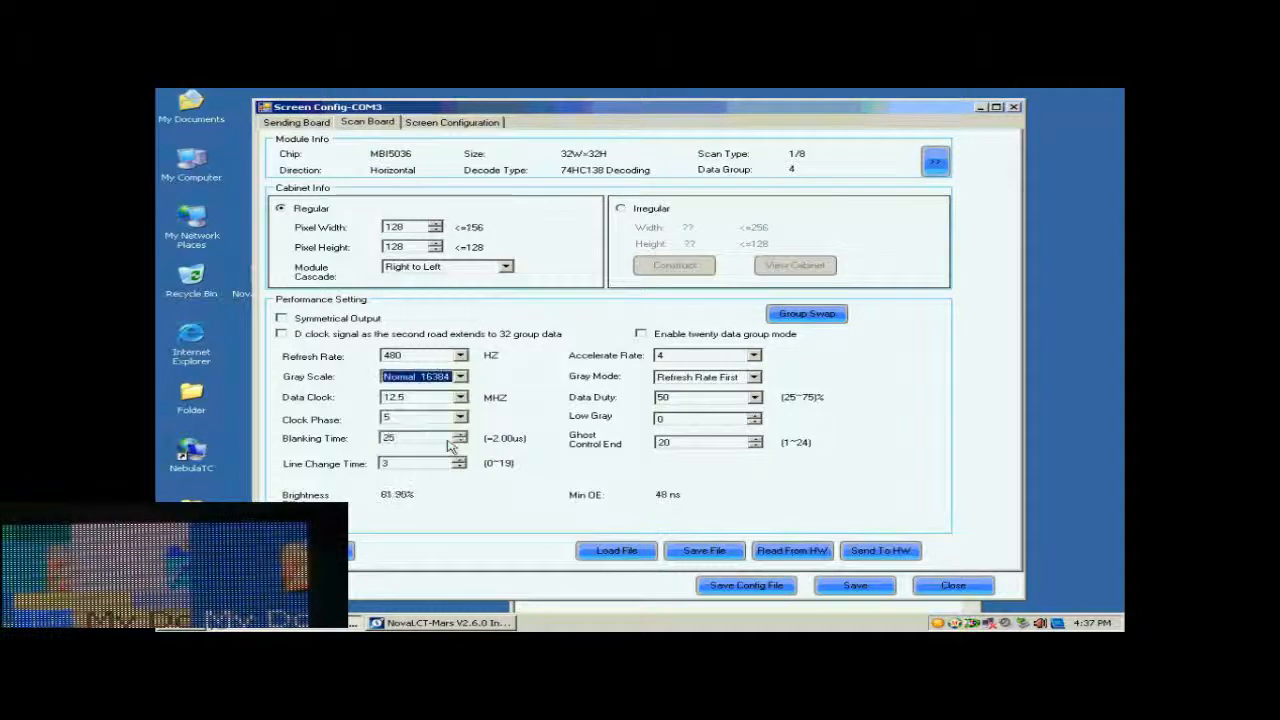
# Set the scan board's gray mode to Refresh Rate First and its accelerate rate to 16.
pyautogui.click(752, 378)
pyautogui.click(724, 398)
pyautogui.click(754, 357)
pyautogui.click(705, 405)
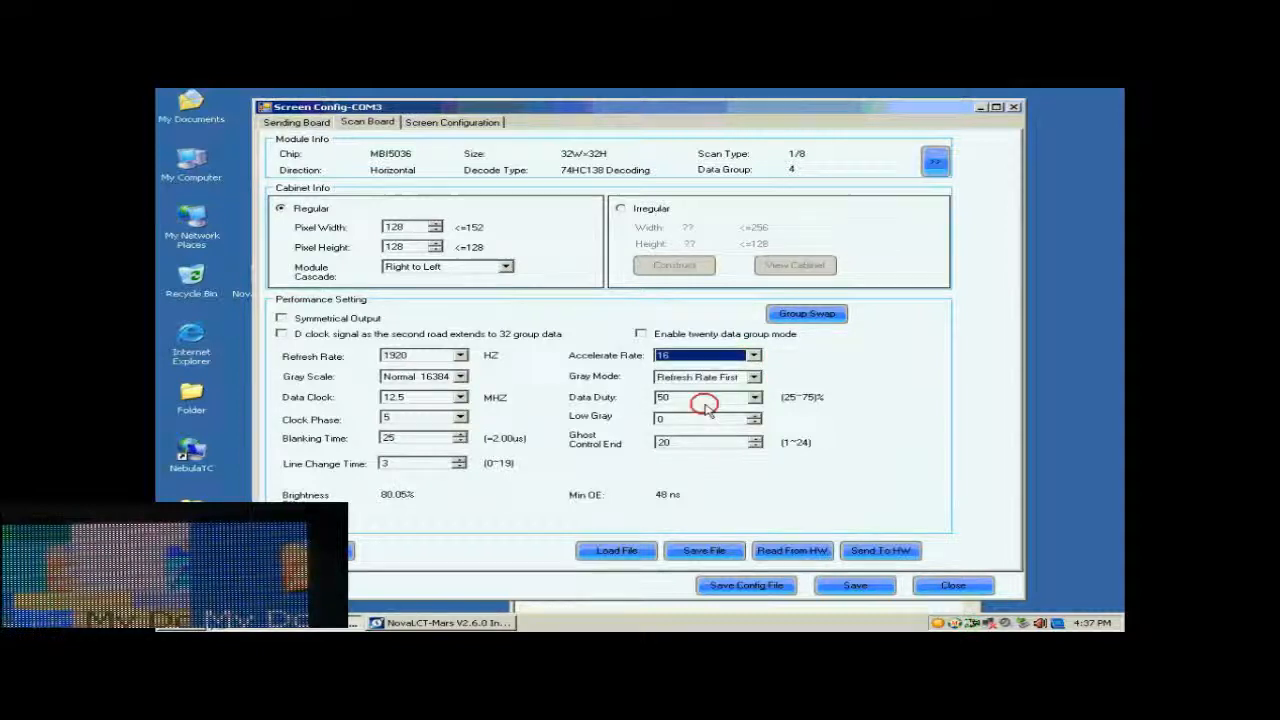
# Set the refresh rate to 2880 Hz and the data clock to 17.9 MHz.
pyautogui.click(462, 357)
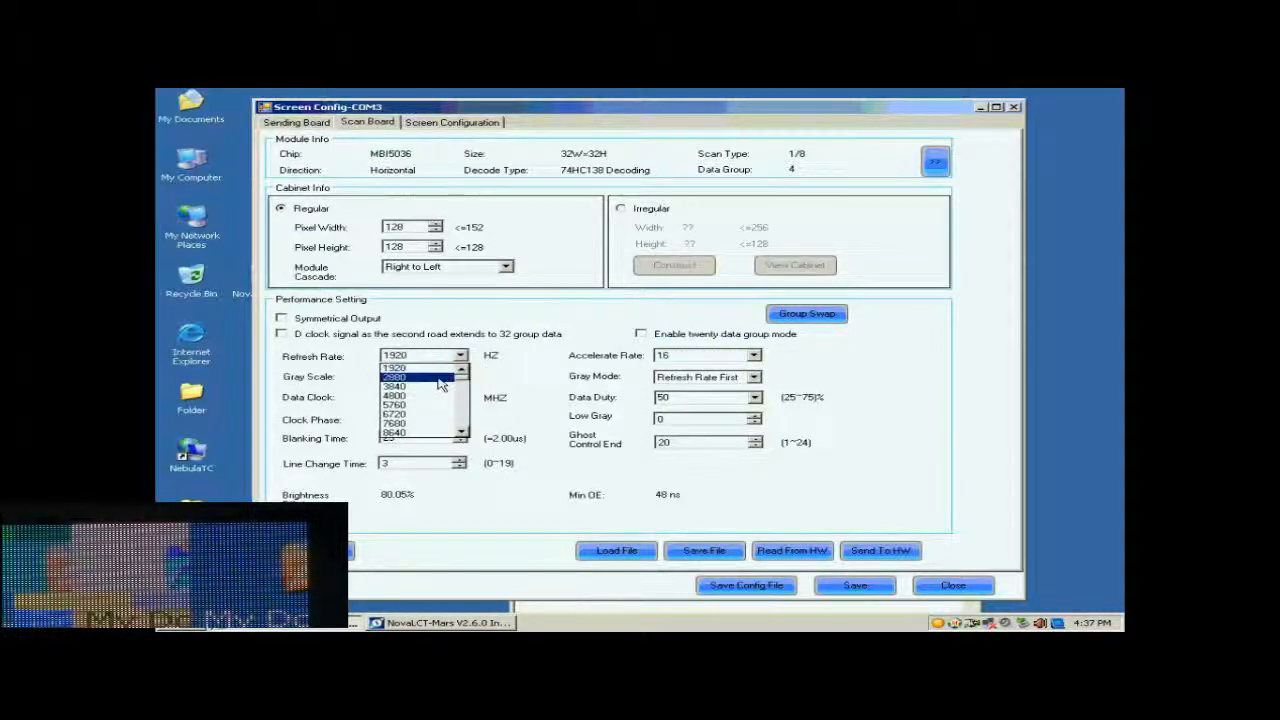
pyautogui.click(449, 390)
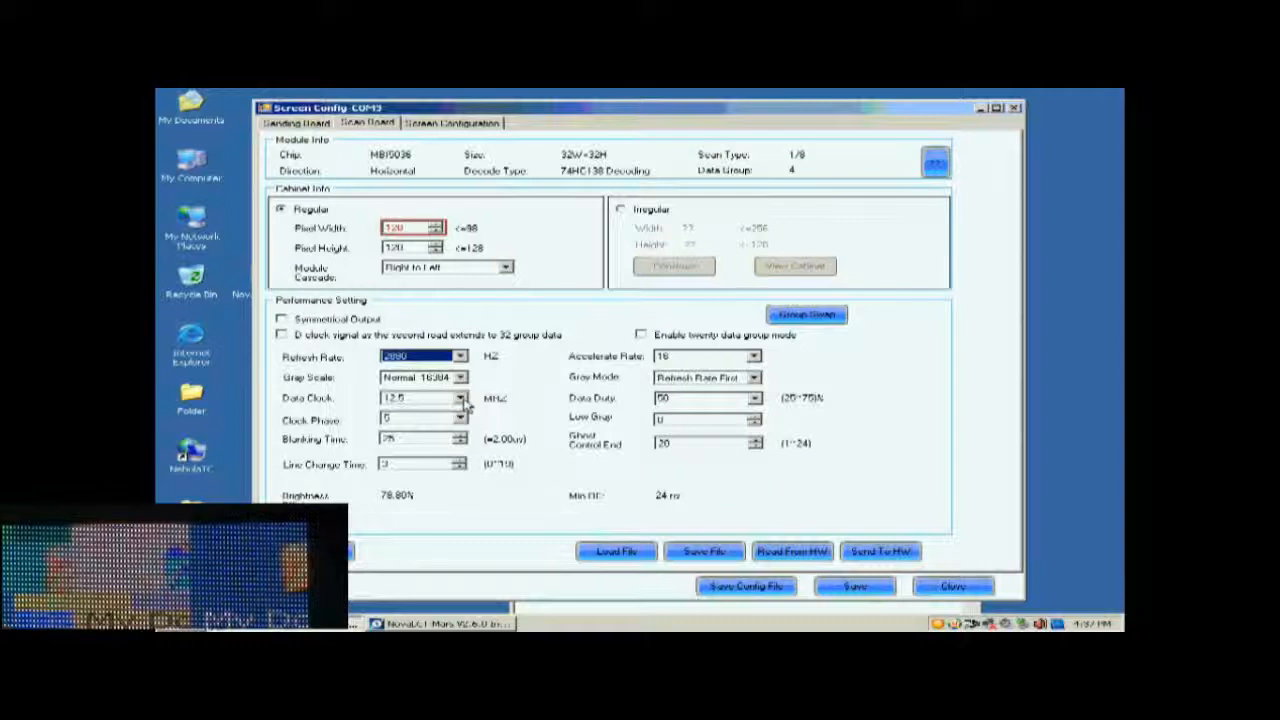
pyautogui.click(461, 398)
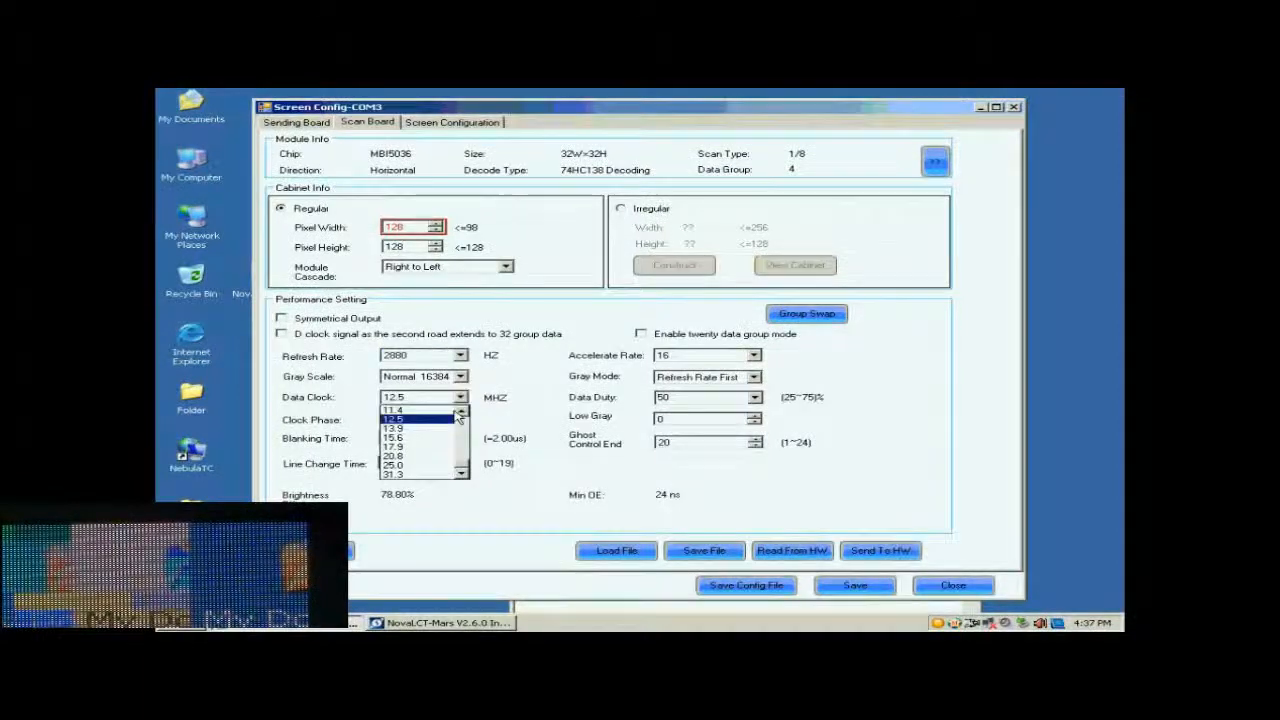
pyautogui.click(427, 448)
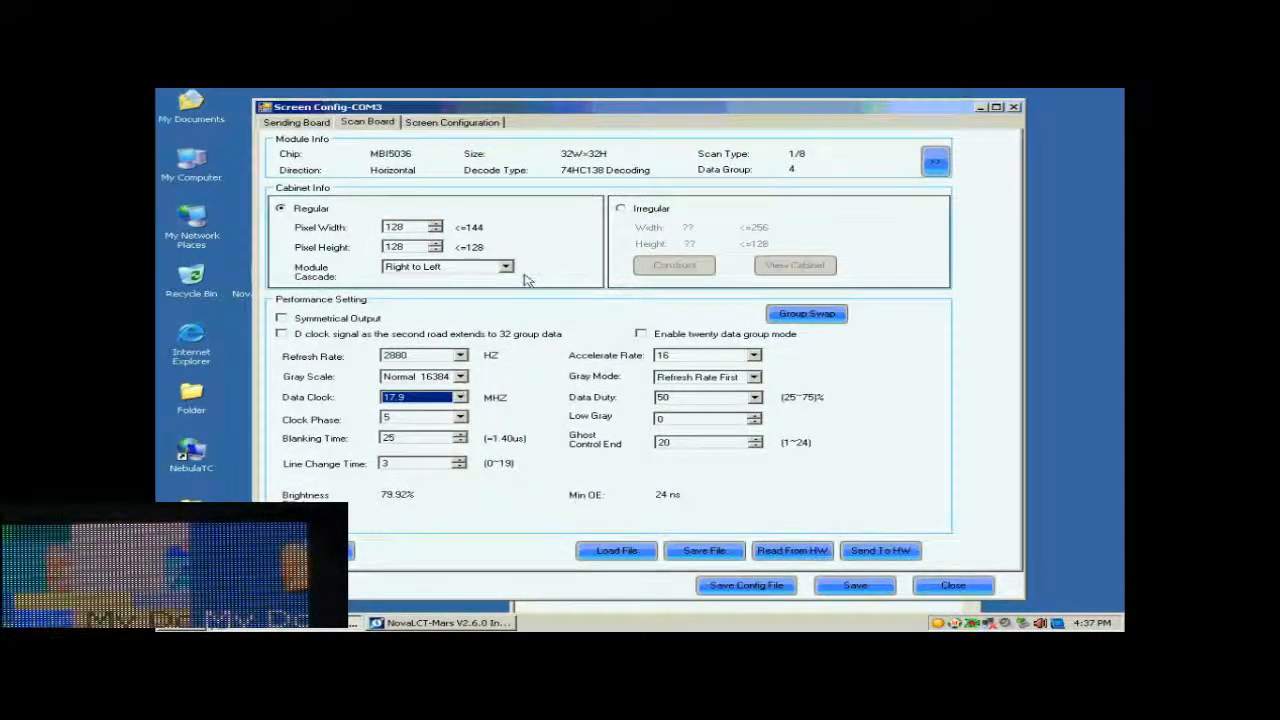
# Send the performance parameters to all scan boards.
pyautogui.click(873, 552)
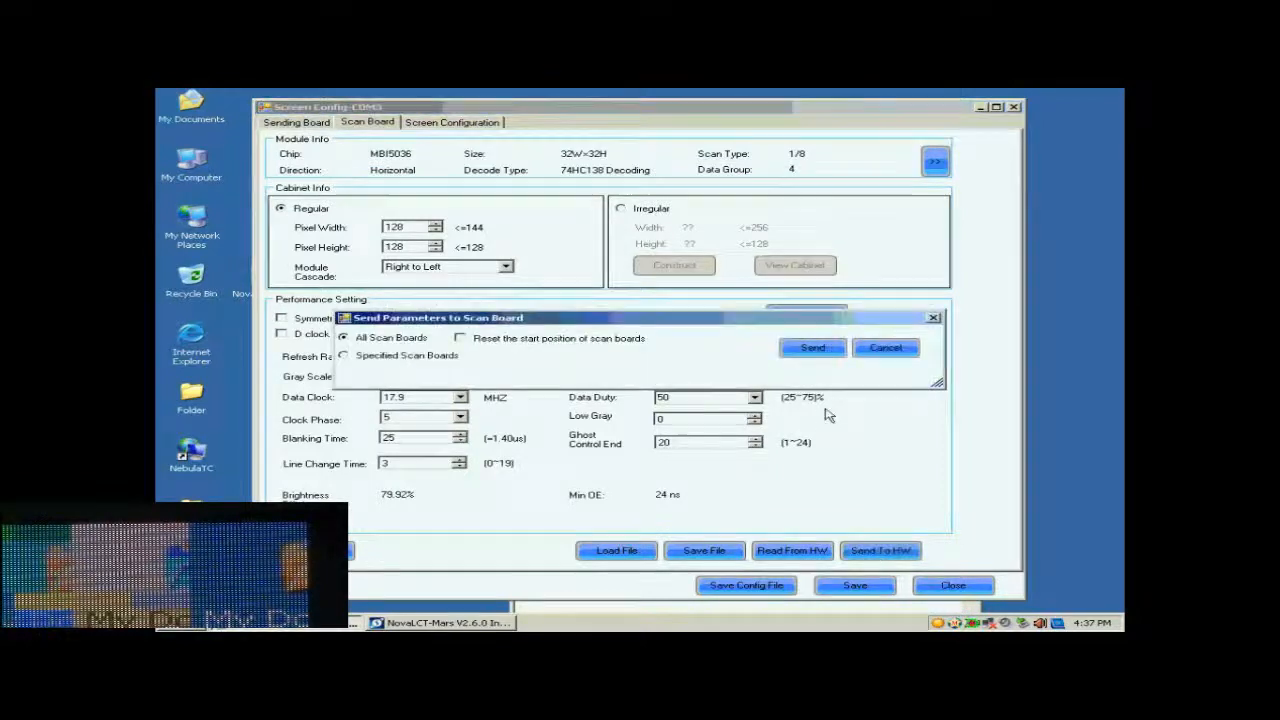
pyautogui.click(812, 348)
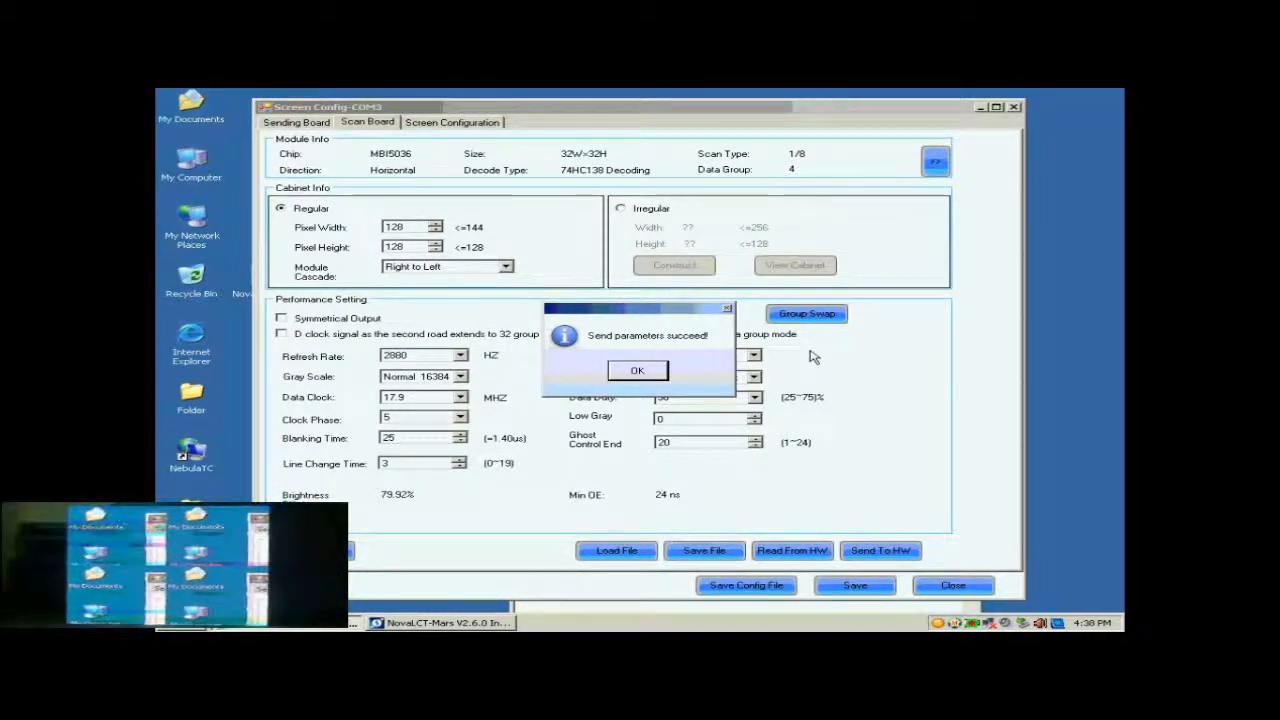
pyautogui.click(636, 371)
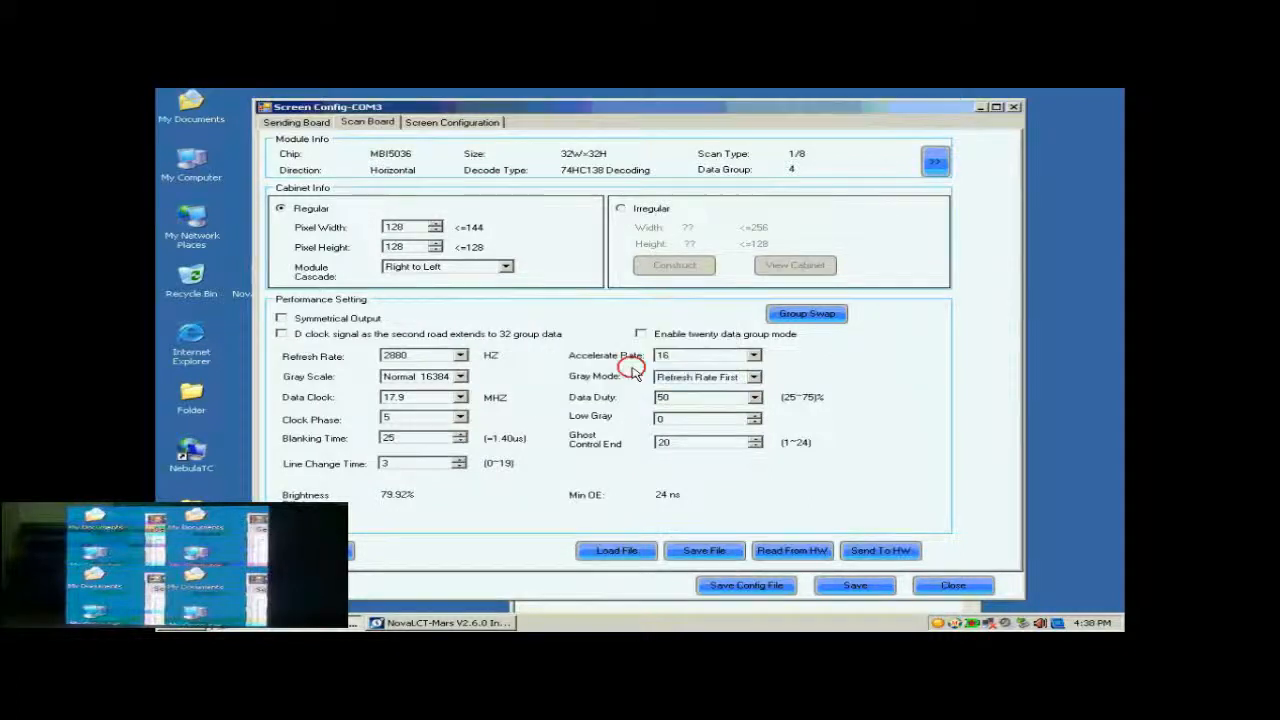
# Set the clock phase to 1, and send the parameters to all scan boards and save them to the hardware.
pyautogui.click(463, 417)
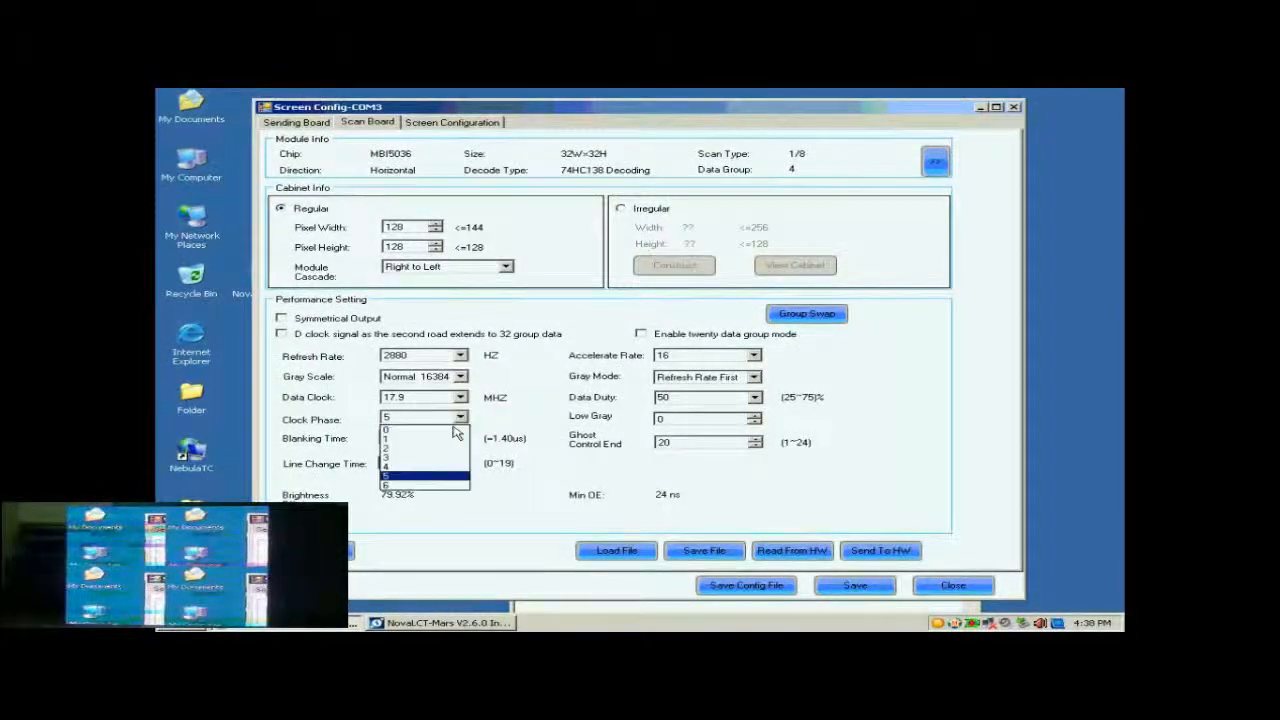
pyautogui.click(434, 446)
pyautogui.click(869, 549)
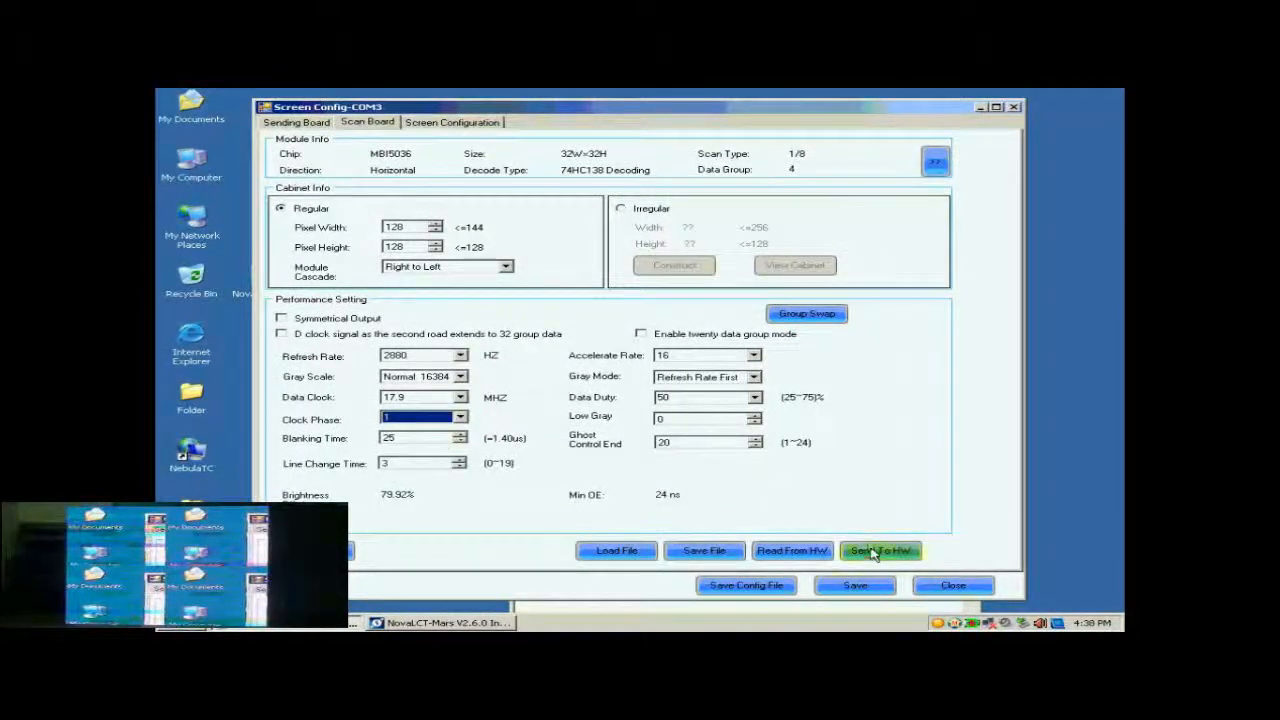
pyautogui.click(815, 353)
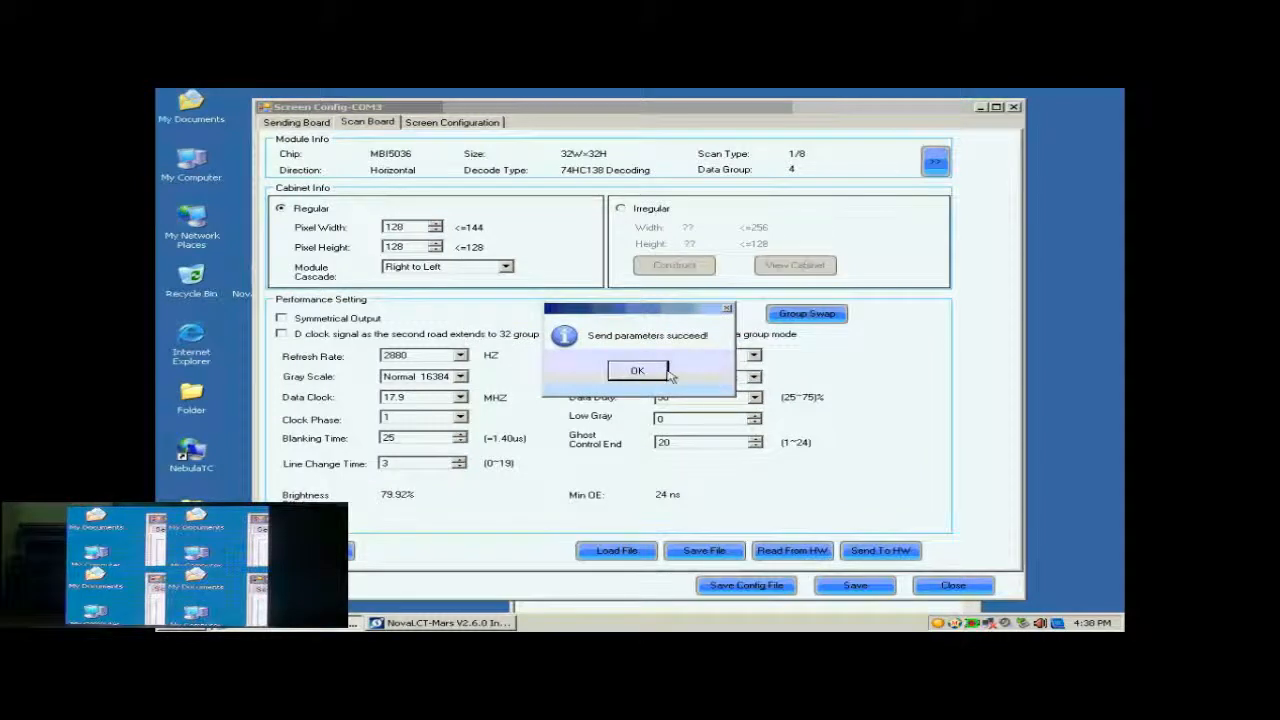
pyautogui.click(664, 371)
pyautogui.click(845, 586)
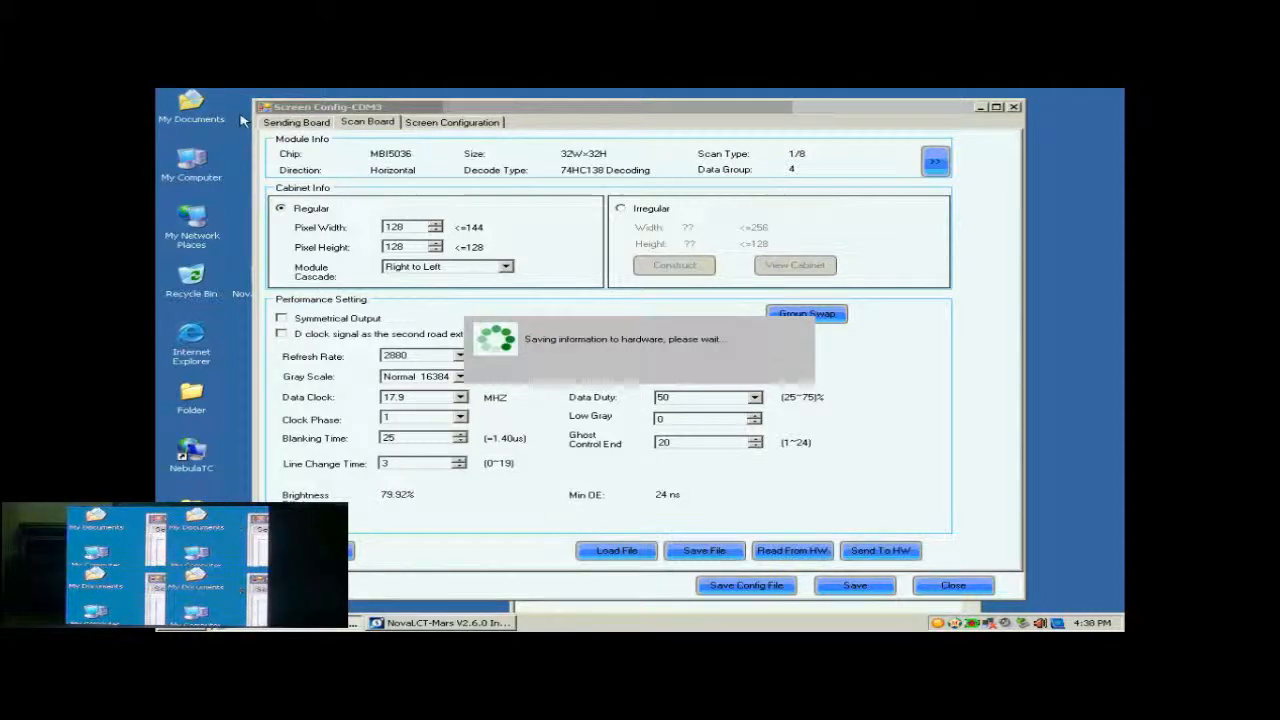
pyautogui.click(645, 368)
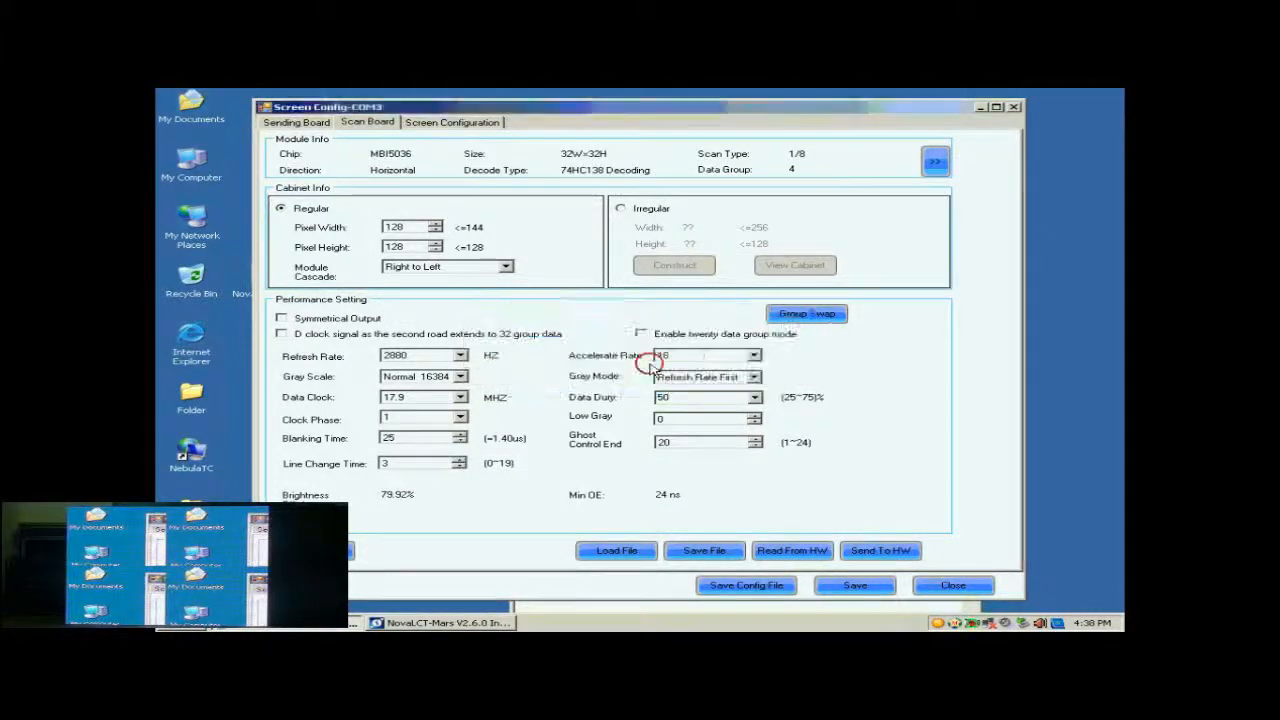
# Start configuring Screen1 as a standard screen, using sending board 1 and port 1.
pyautogui.click(438, 124)
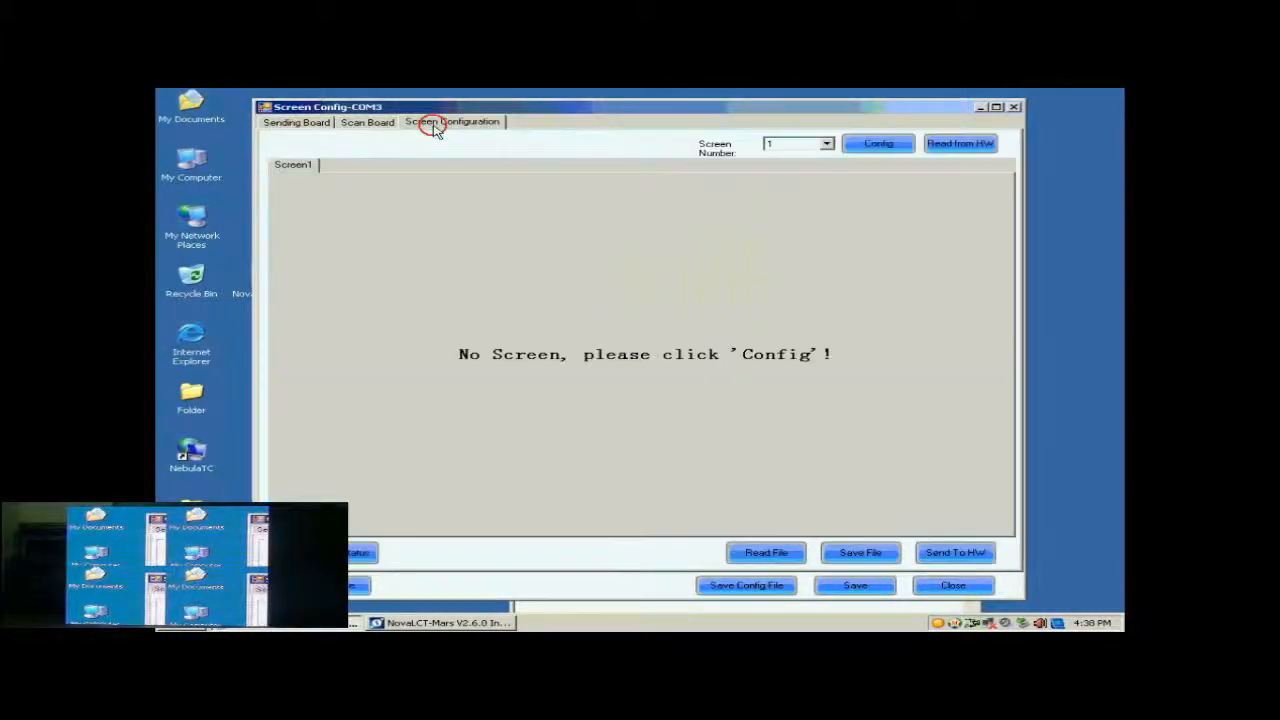
pyautogui.click(878, 144)
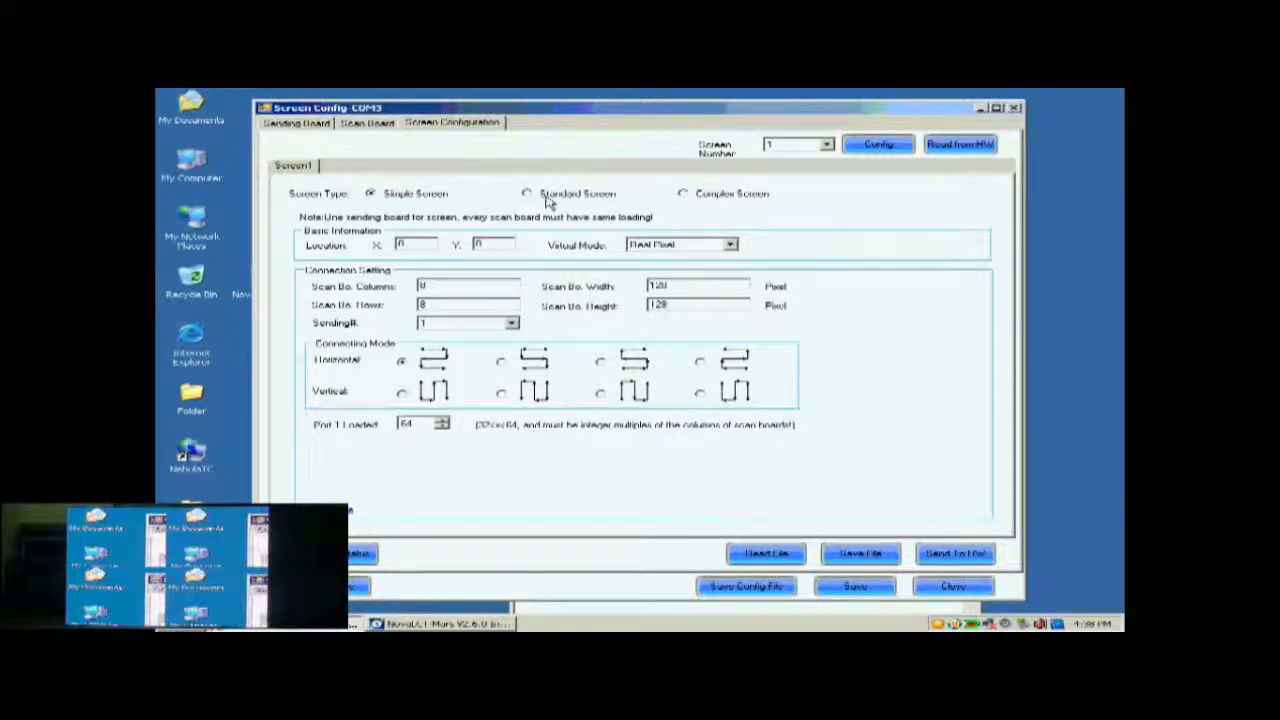
pyautogui.click(547, 199)
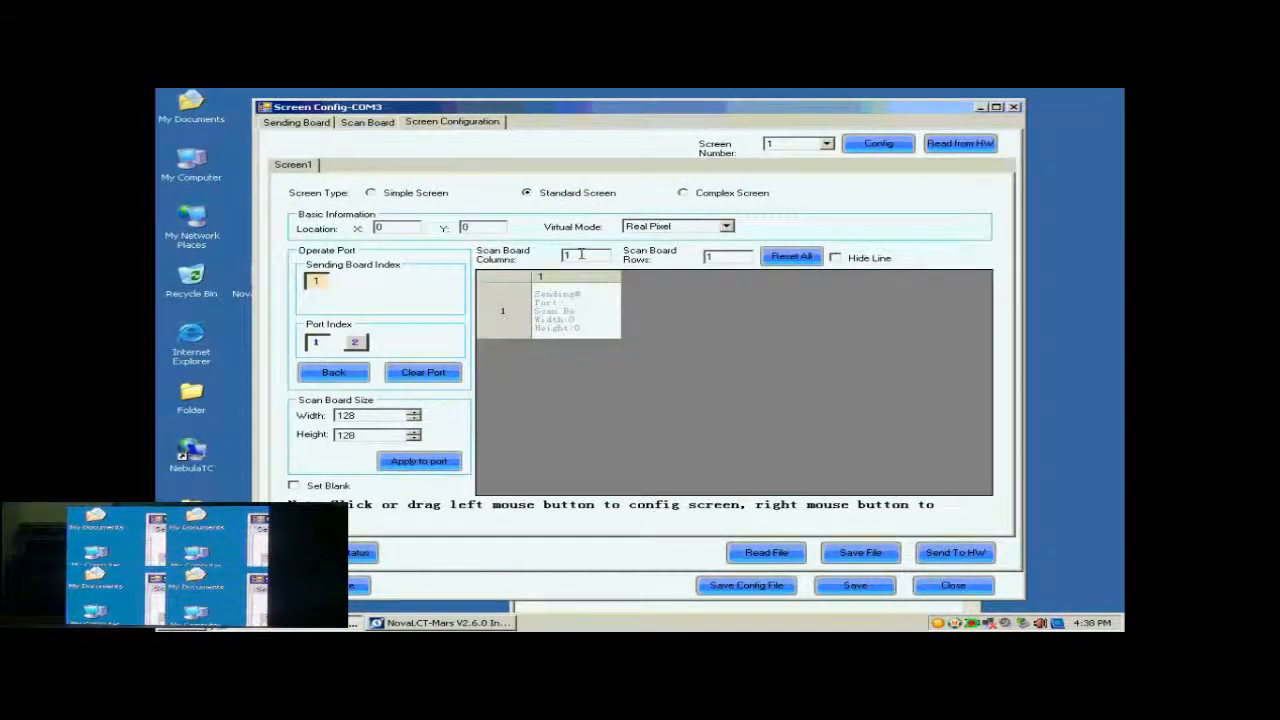
pyautogui.click(316, 283)
pyautogui.click(319, 343)
# Set the screen layout to 2 scan board columns and 2 scan board rows.
pyautogui.click(580, 256)
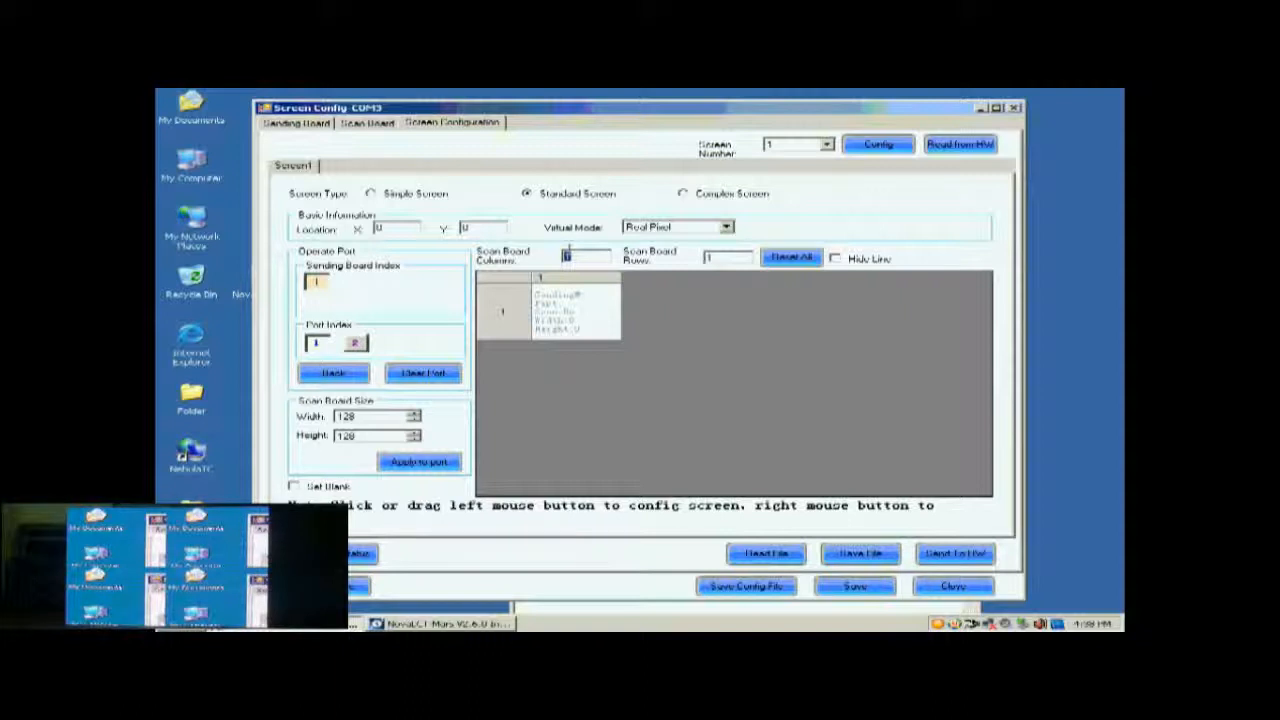
pyautogui.write('2')
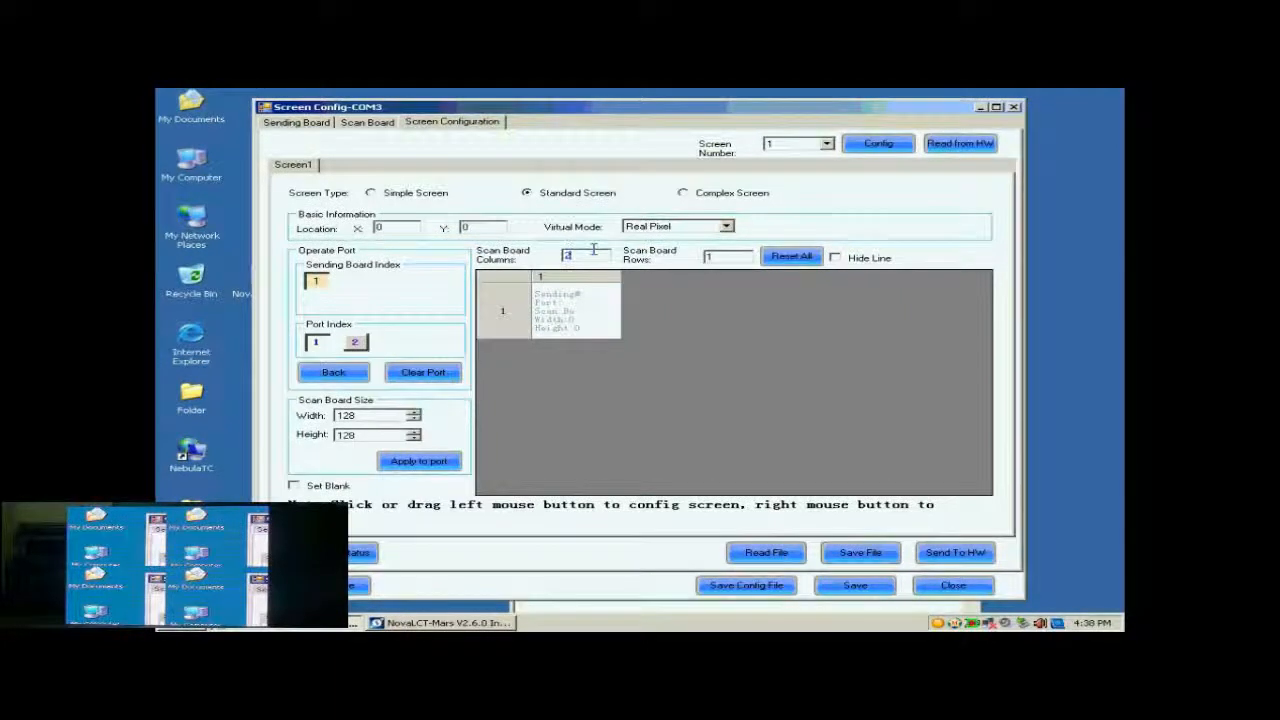
pyautogui.click(725, 257)
pyautogui.write('3')
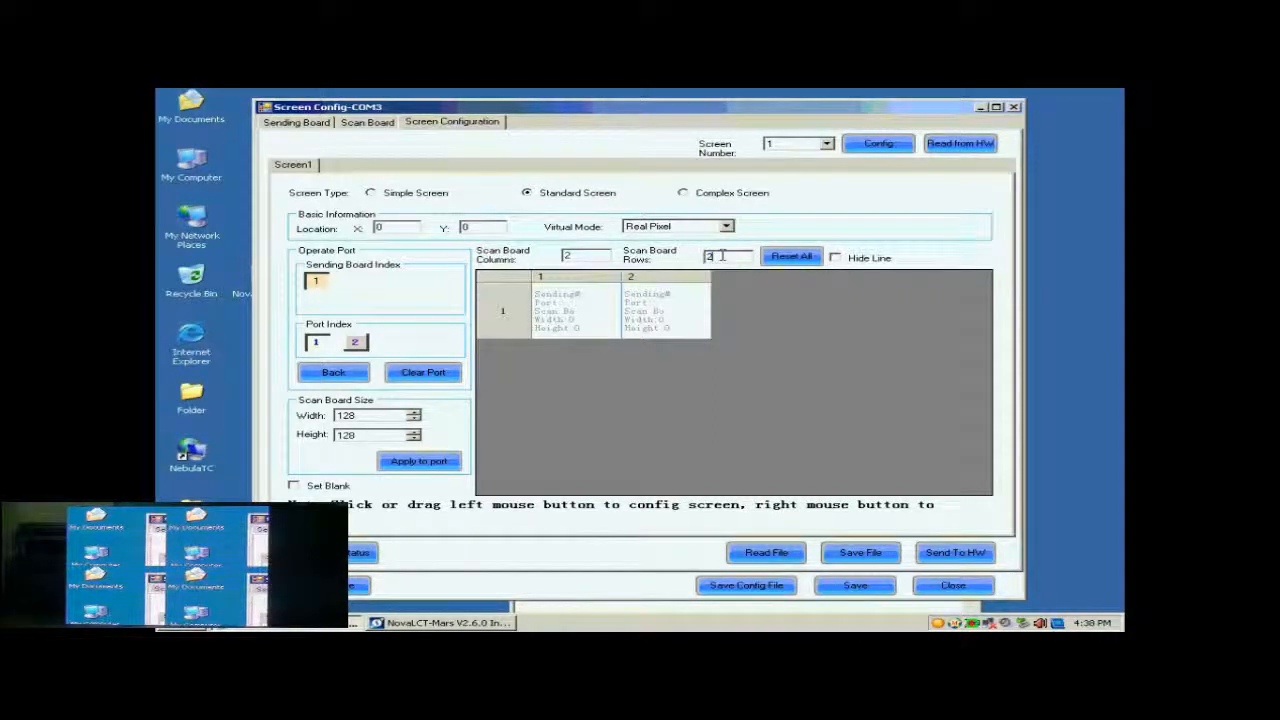
pyautogui.click(779, 258)
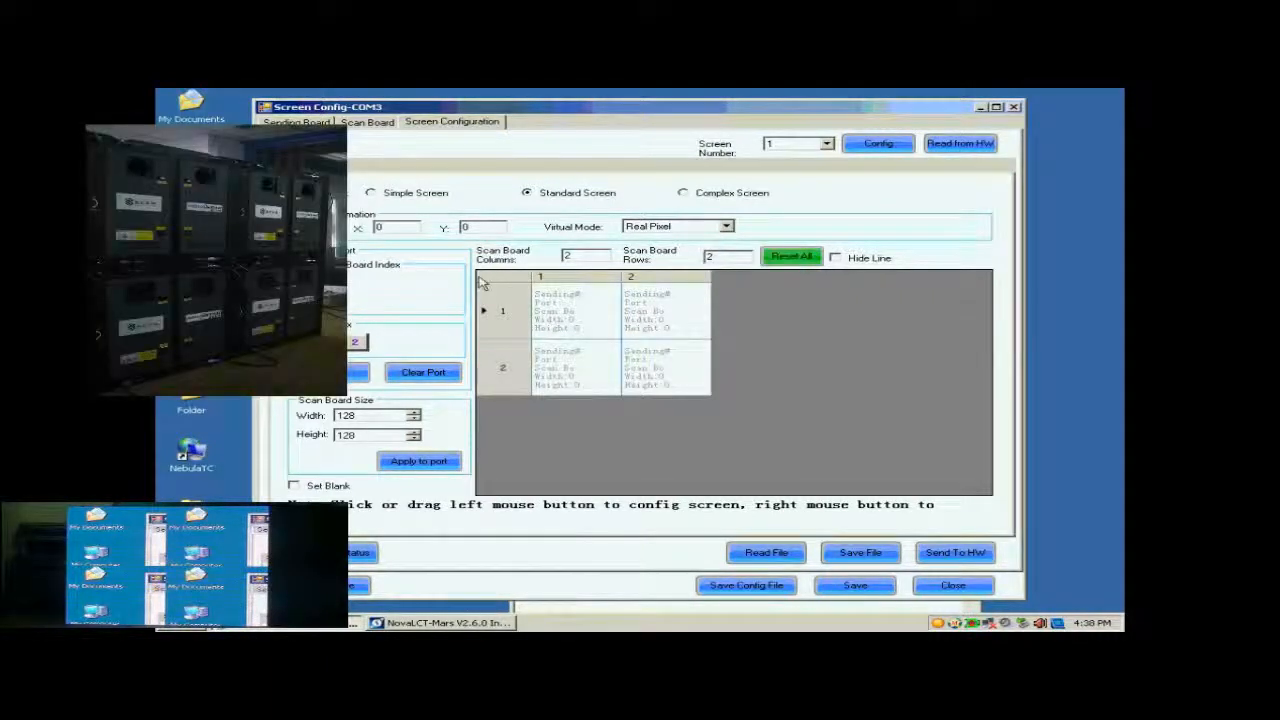
# Connect the 128 by 128 scan boards in order: row 1 column 2, row 1 column 1, row 2 column 1, row 2 column 2.
pyautogui.click(346, 417)
pyautogui.click(348, 436)
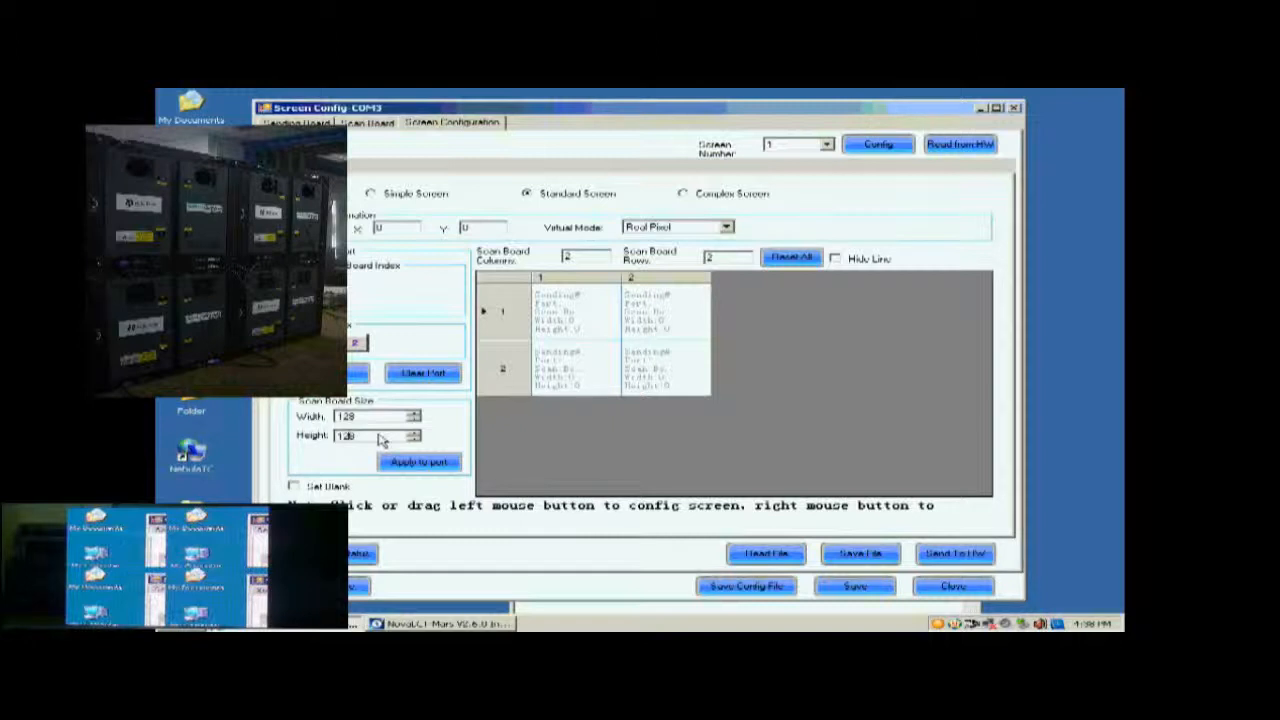
pyautogui.click(650, 318)
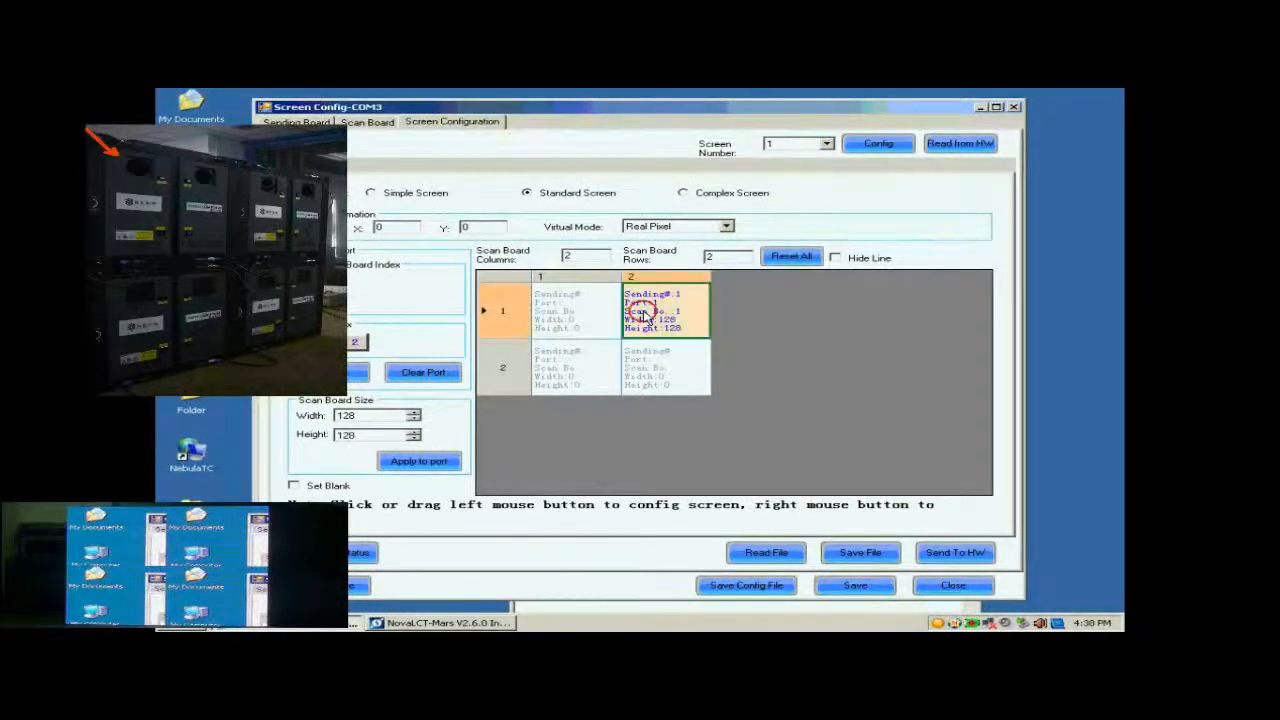
pyautogui.click(590, 320)
pyautogui.click(588, 365)
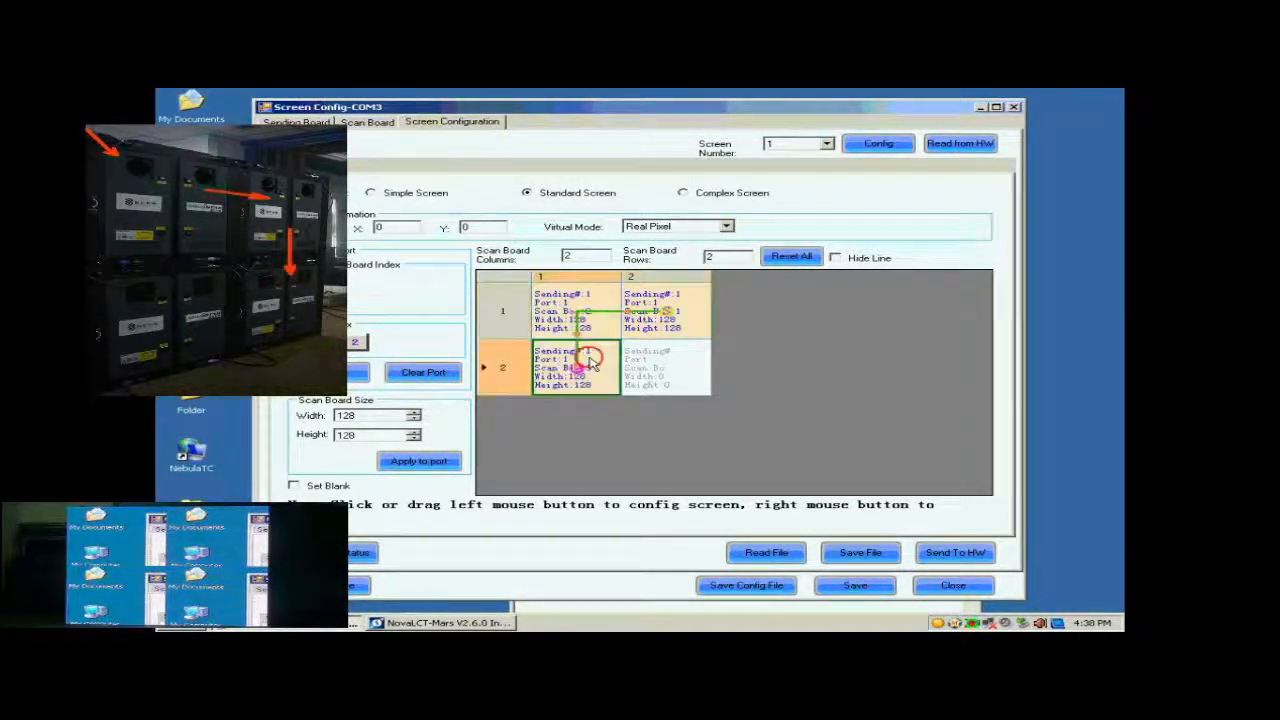
pyautogui.click(680, 376)
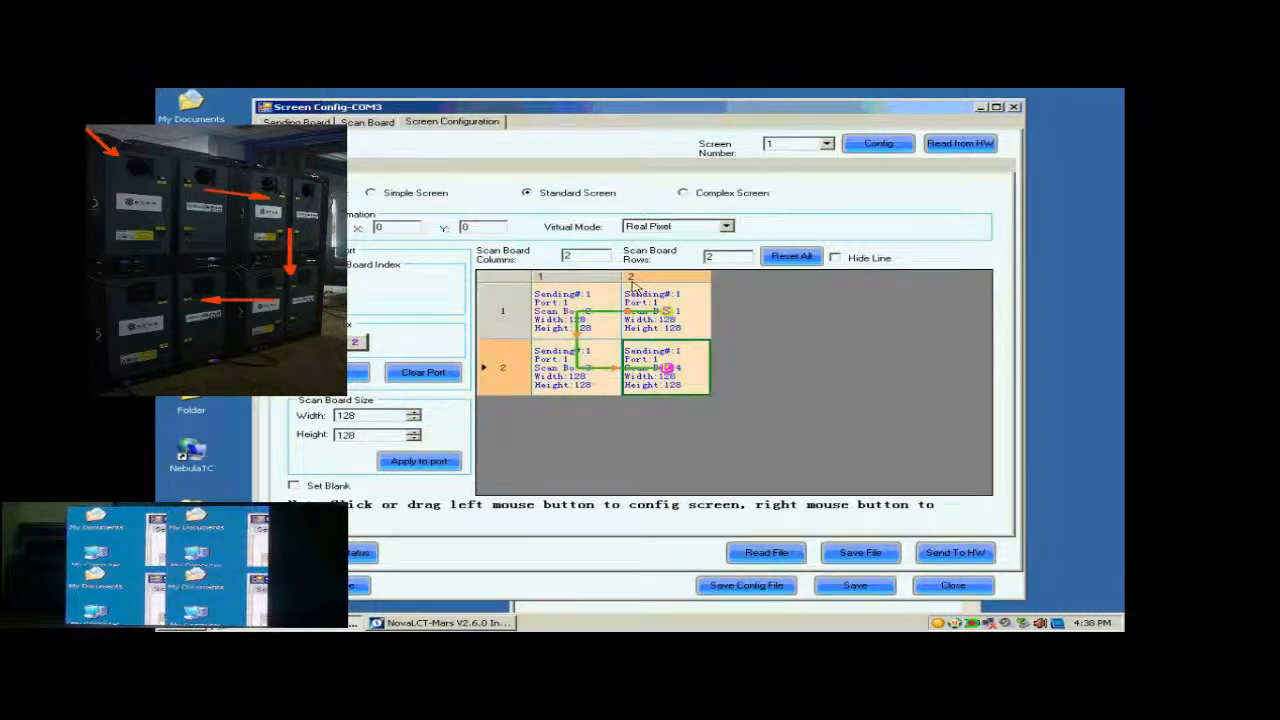
# Send the screen connection layout to the hardware and save it there.
pyautogui.click(948, 555)
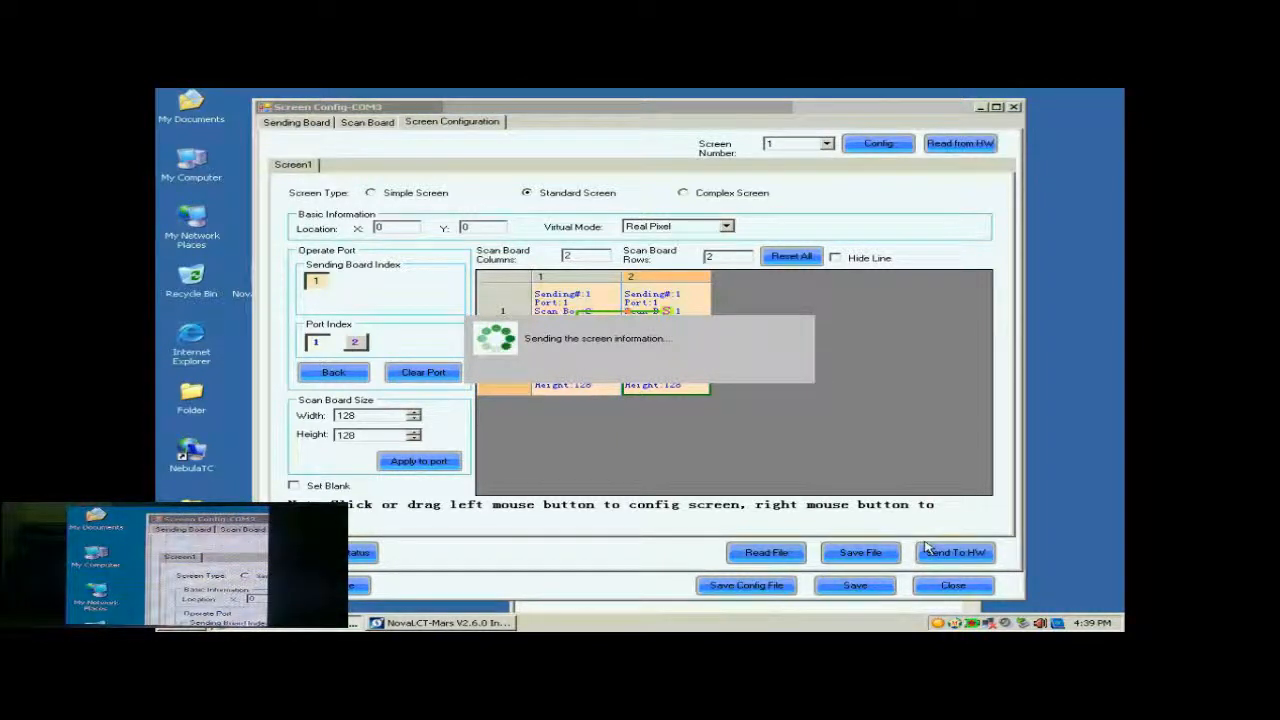
pyautogui.click(655, 372)
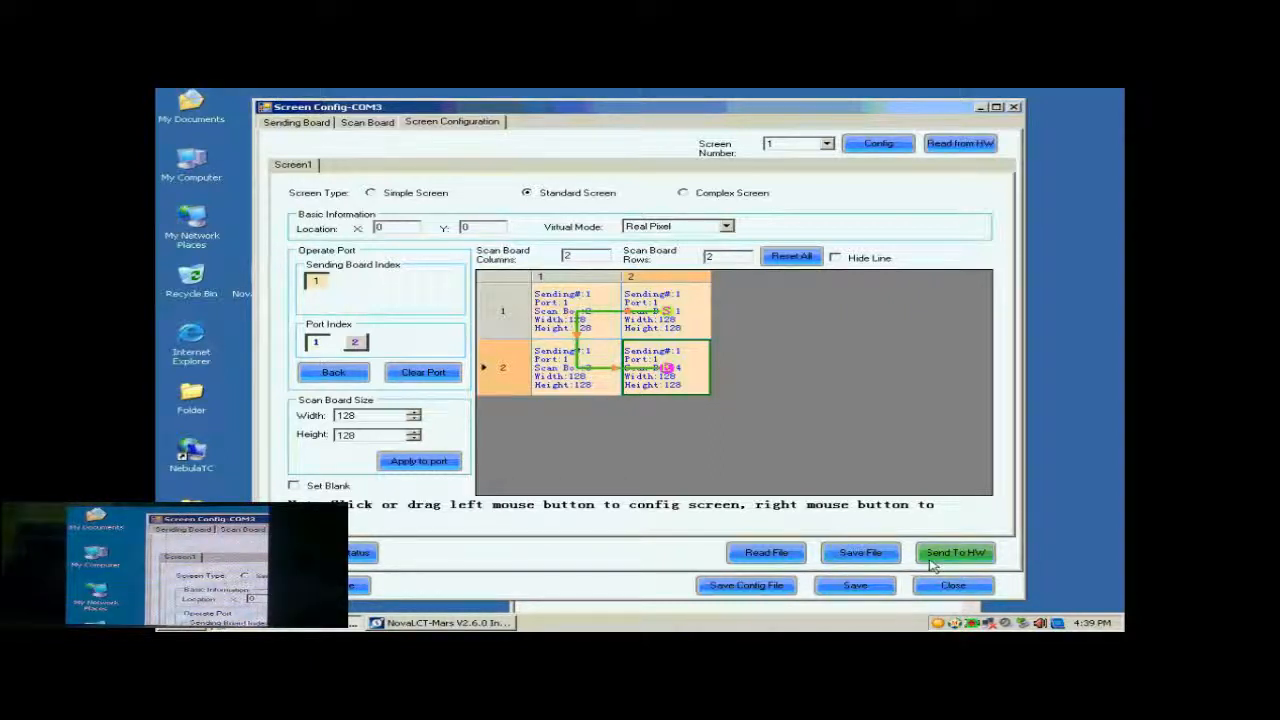
pyautogui.click(880, 589)
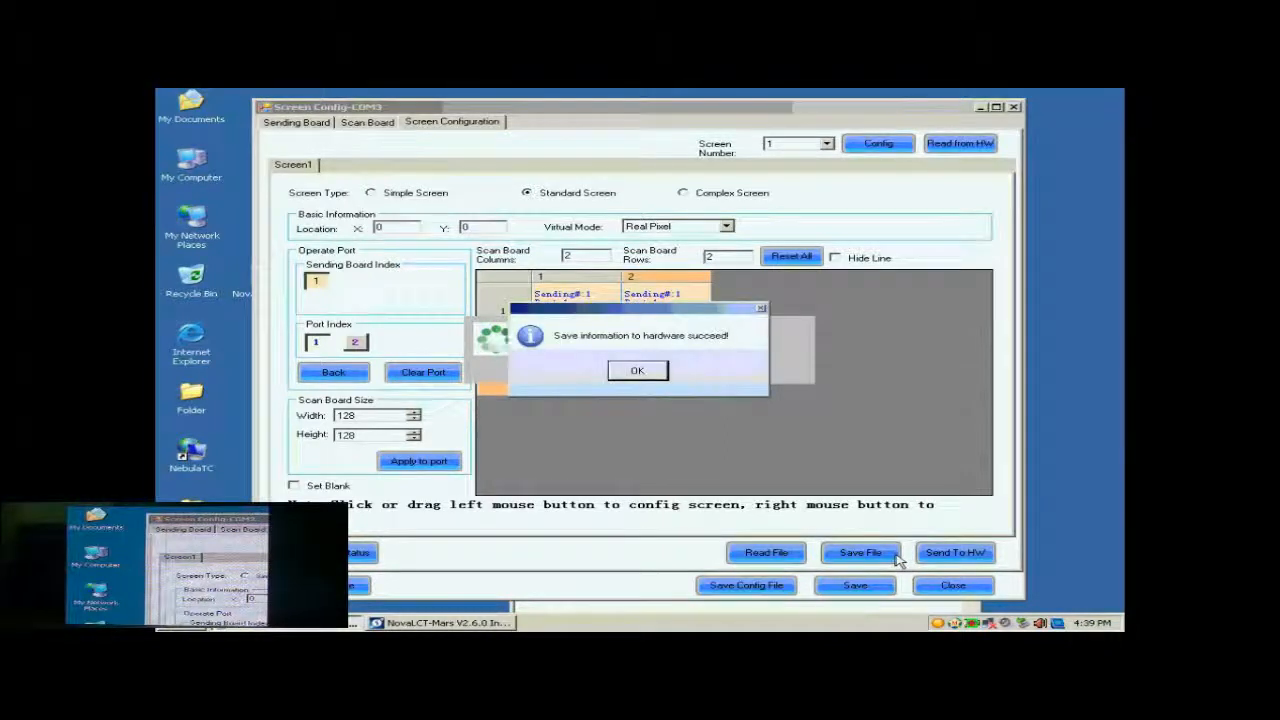
pyautogui.click(650, 371)
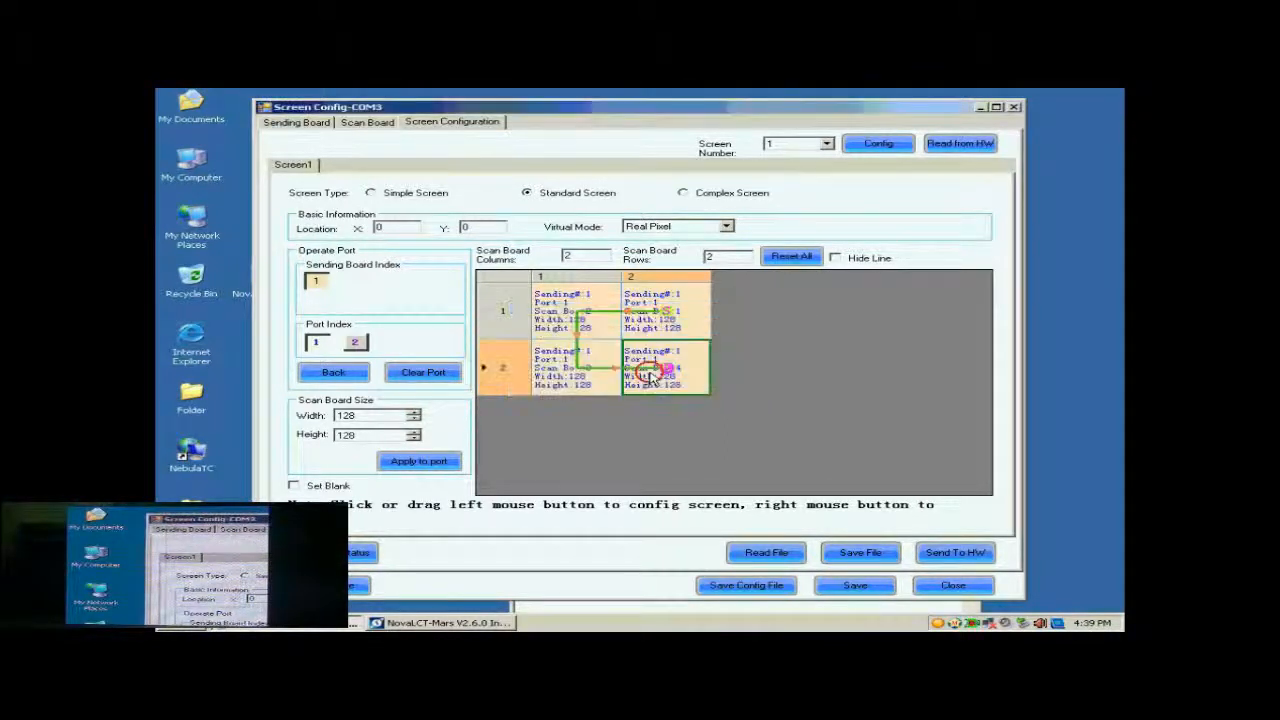
# Save the system configuration file to the Desktop as "buckup data" and close the screen configuration.
pyautogui.click(752, 587)
pyautogui.click(624, 422)
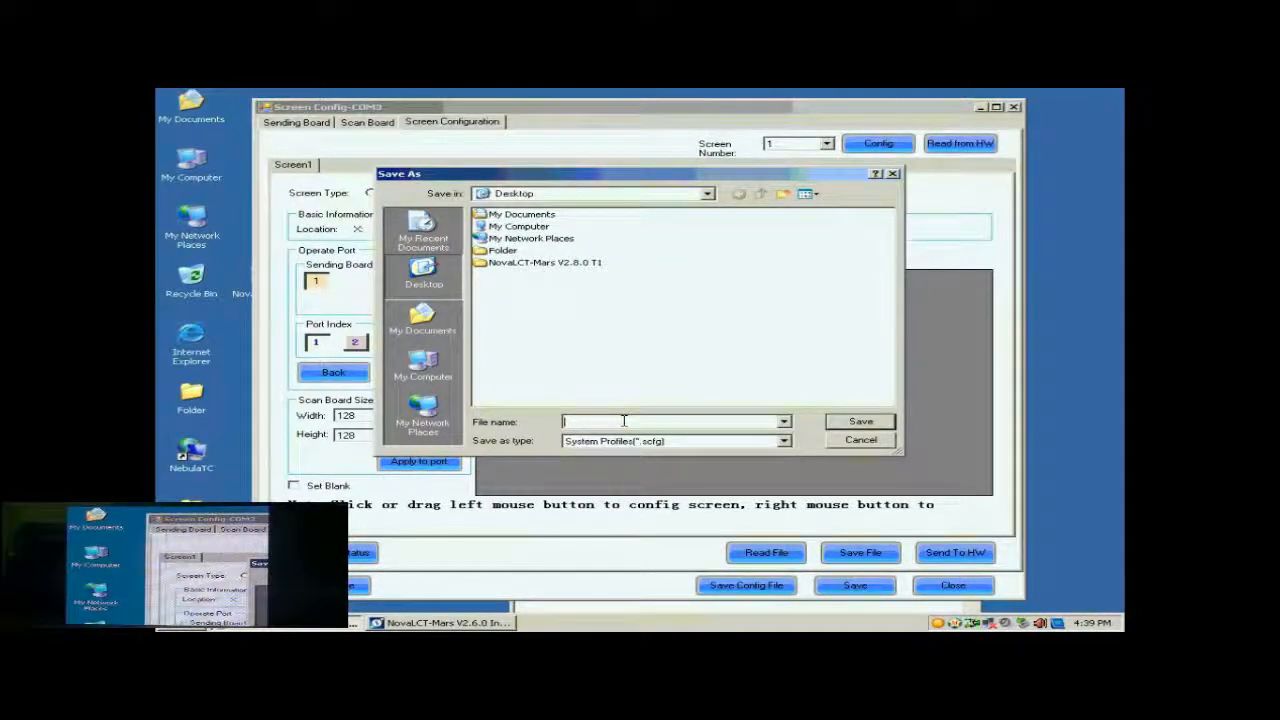
pyautogui.write('tuck')
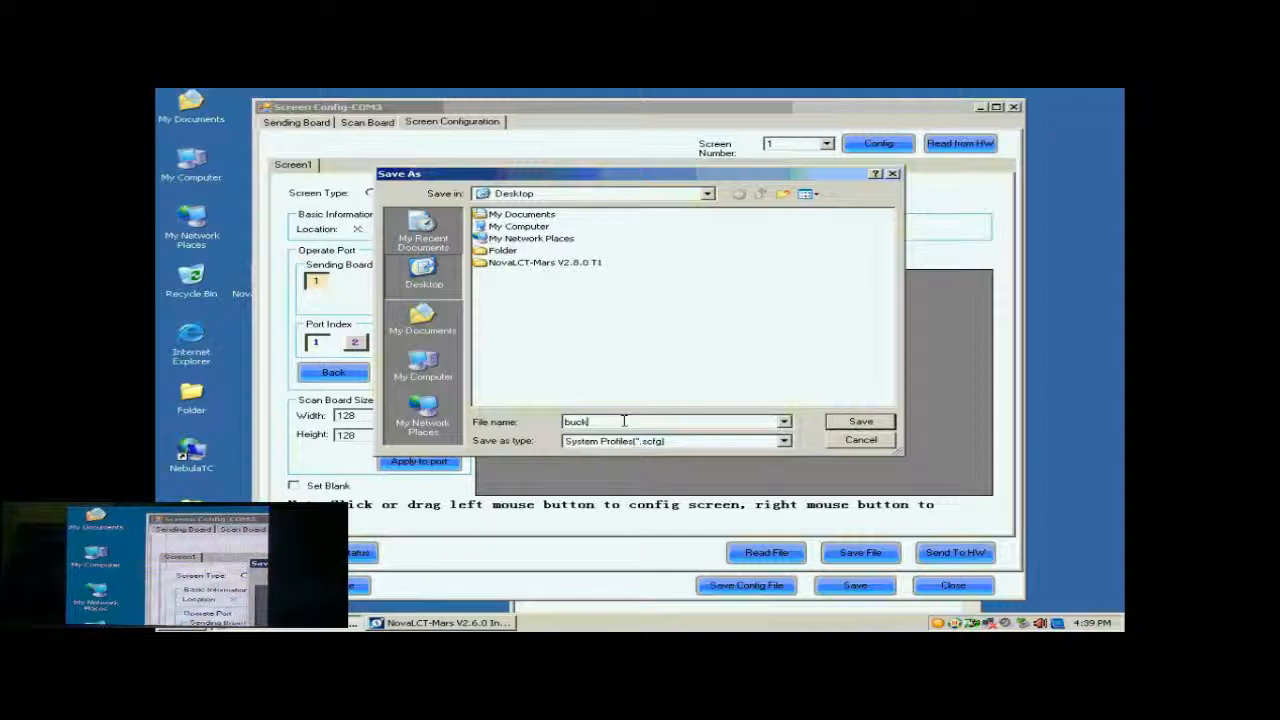
pyautogui.write('up data')
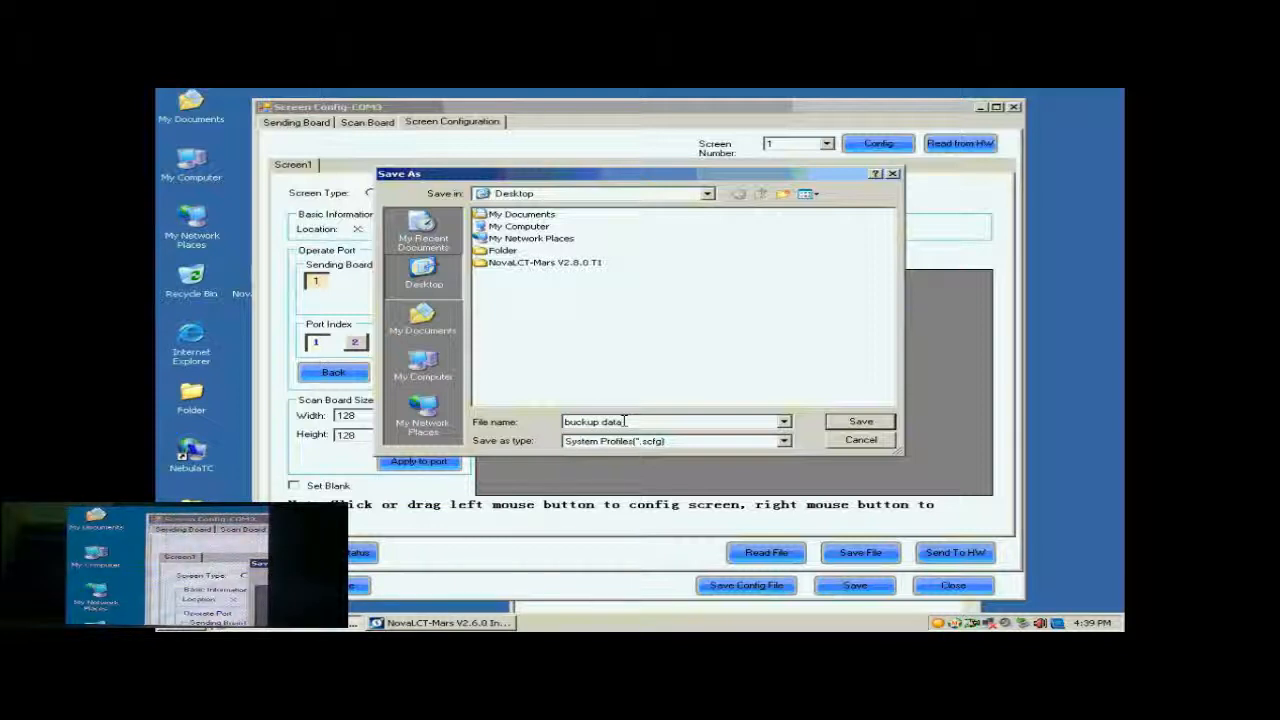
pyautogui.click(853, 421)
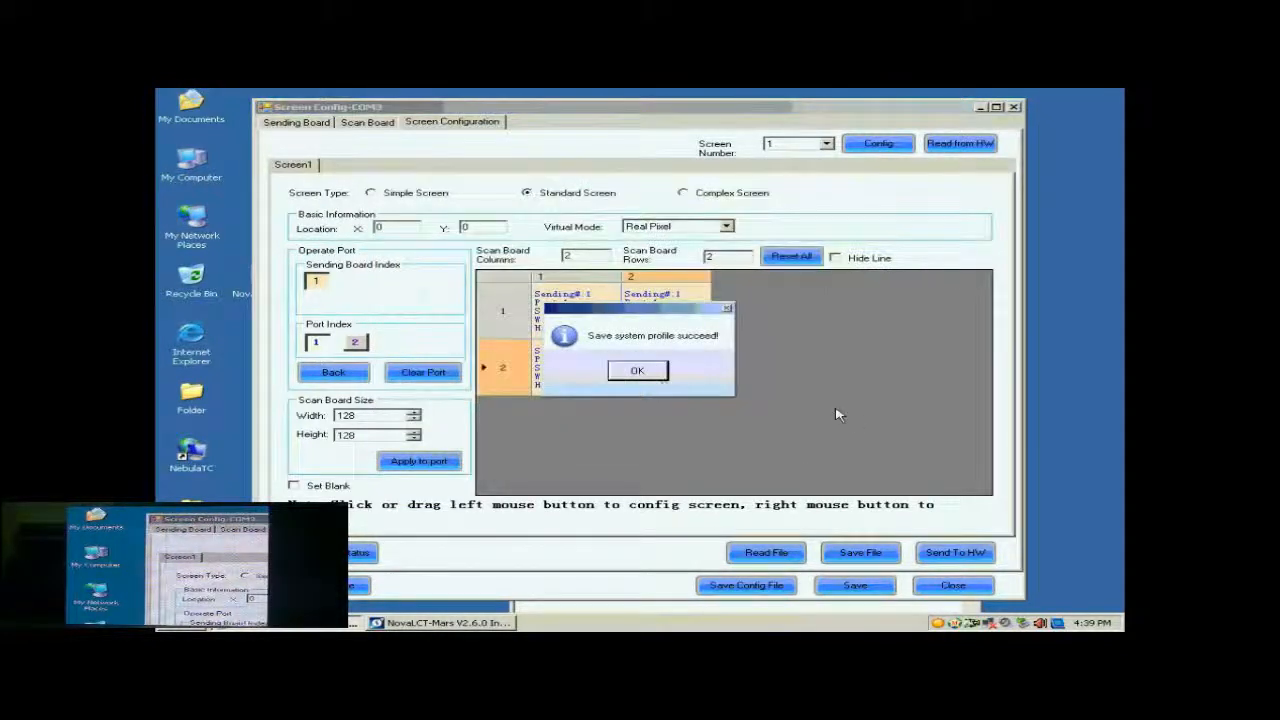
pyautogui.click(638, 371)
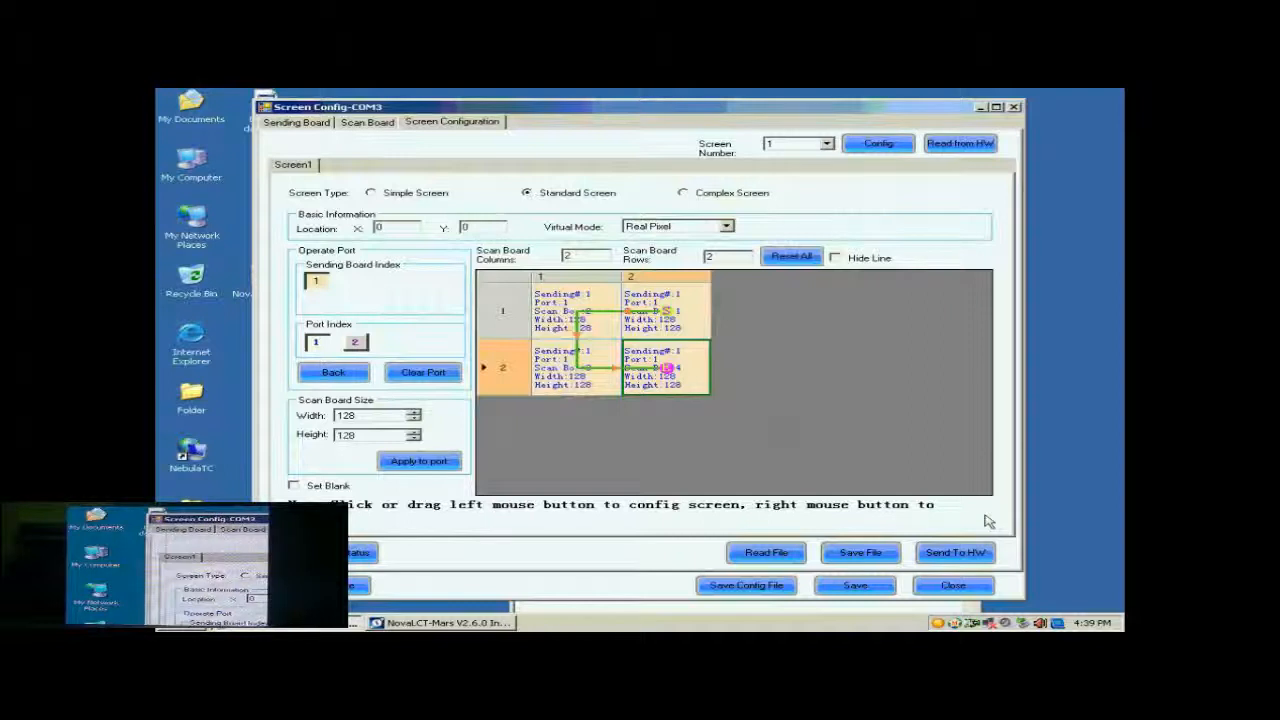
pyautogui.click(955, 587)
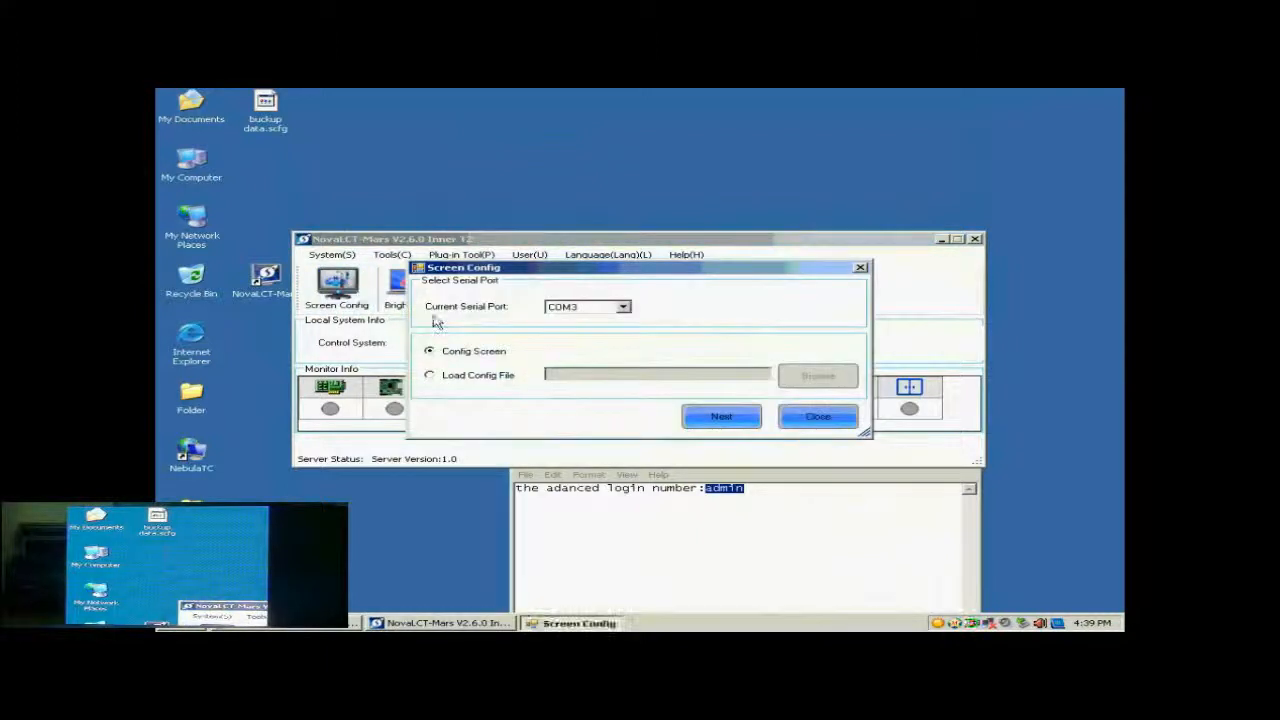
# Load the saved configuration file "buckup data.scfg" from the Desktop and configure the screen with it through COM3.
pyautogui.click(475, 378)
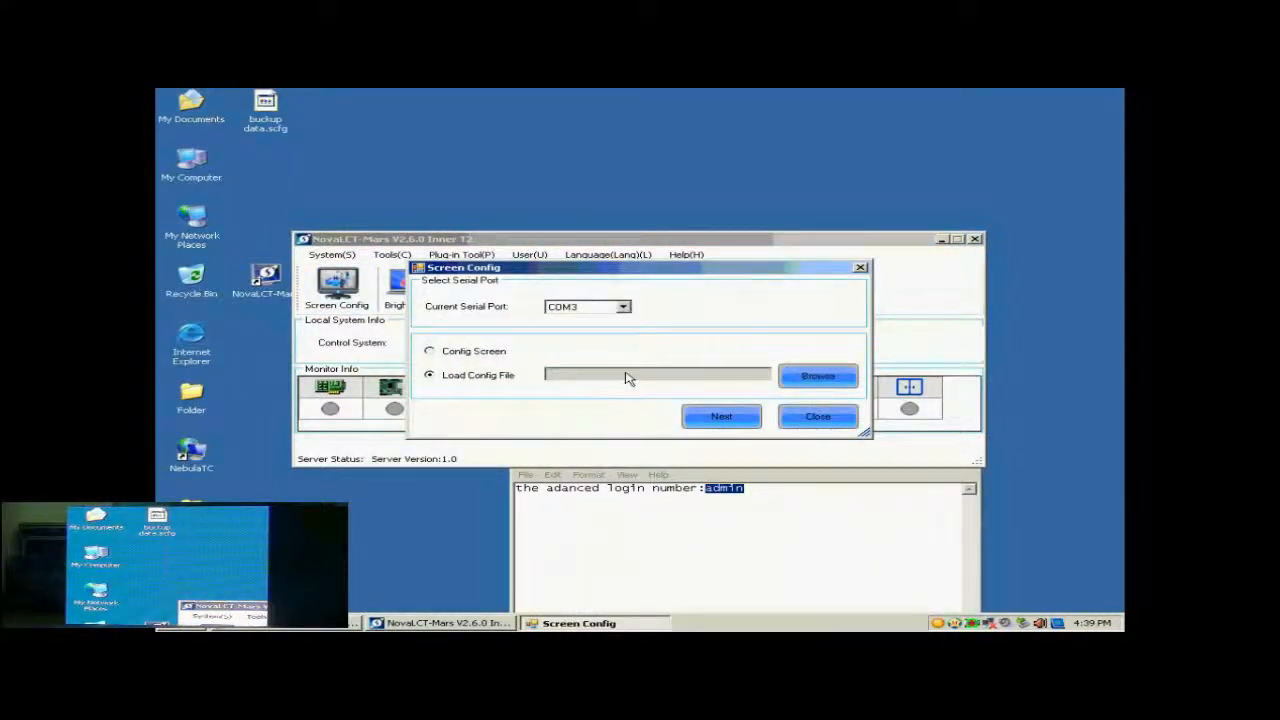
pyautogui.click(793, 373)
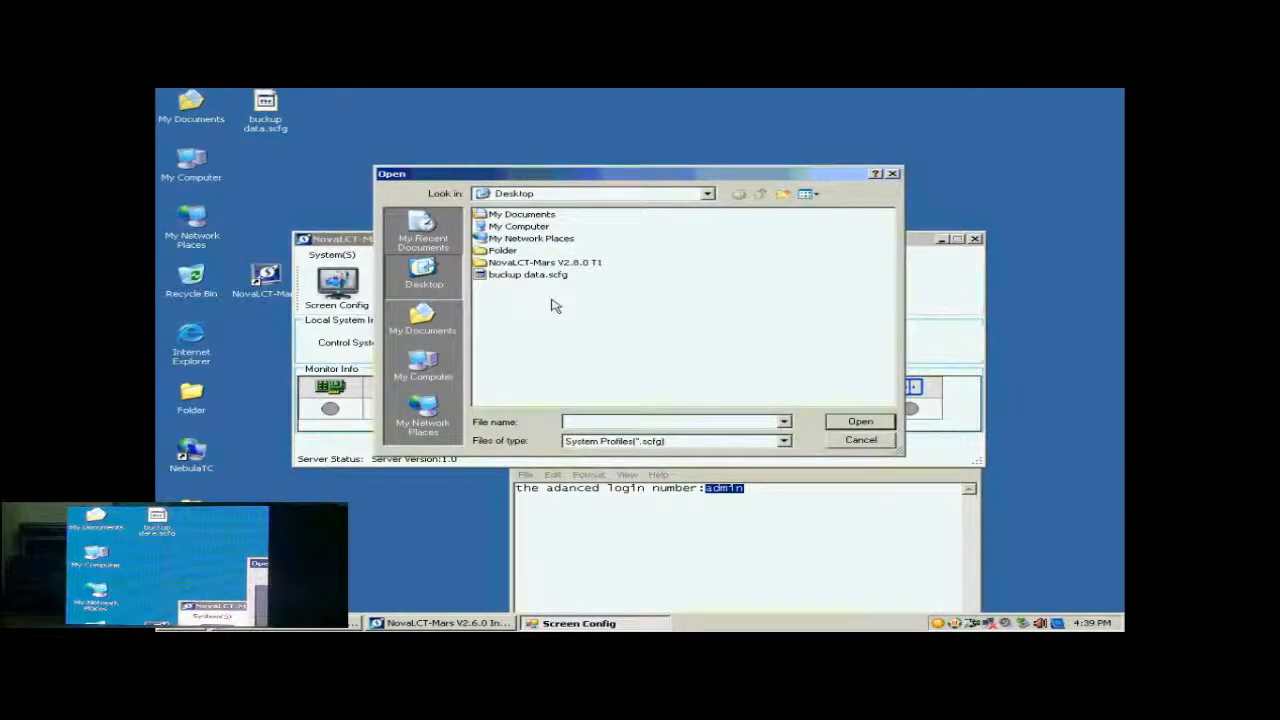
pyautogui.click(529, 274)
pyautogui.click(860, 421)
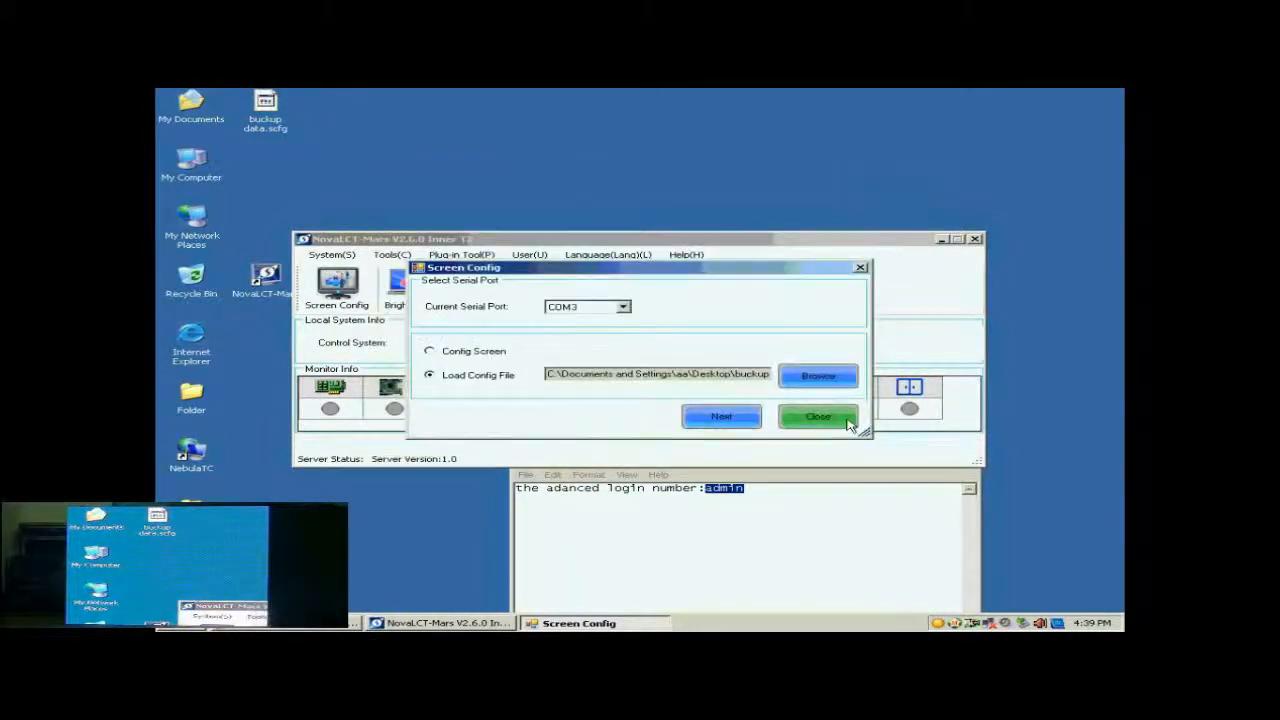
pyautogui.click(729, 424)
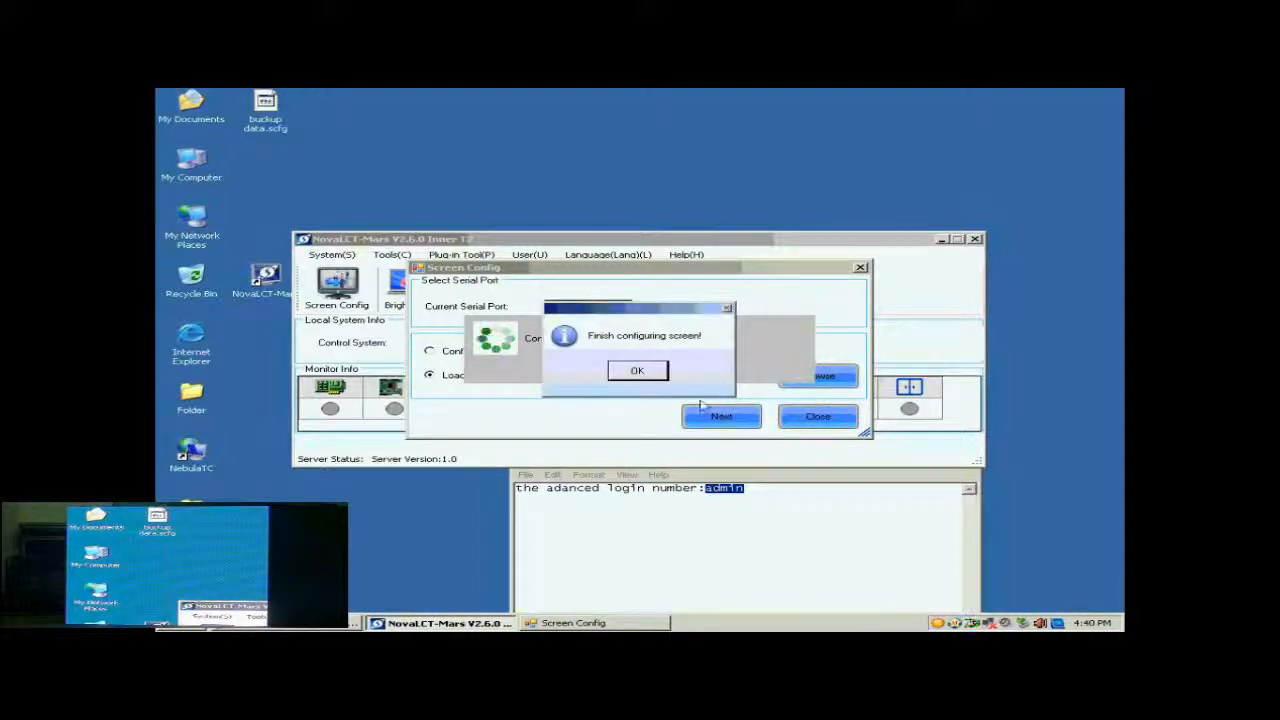
pyautogui.click(650, 373)
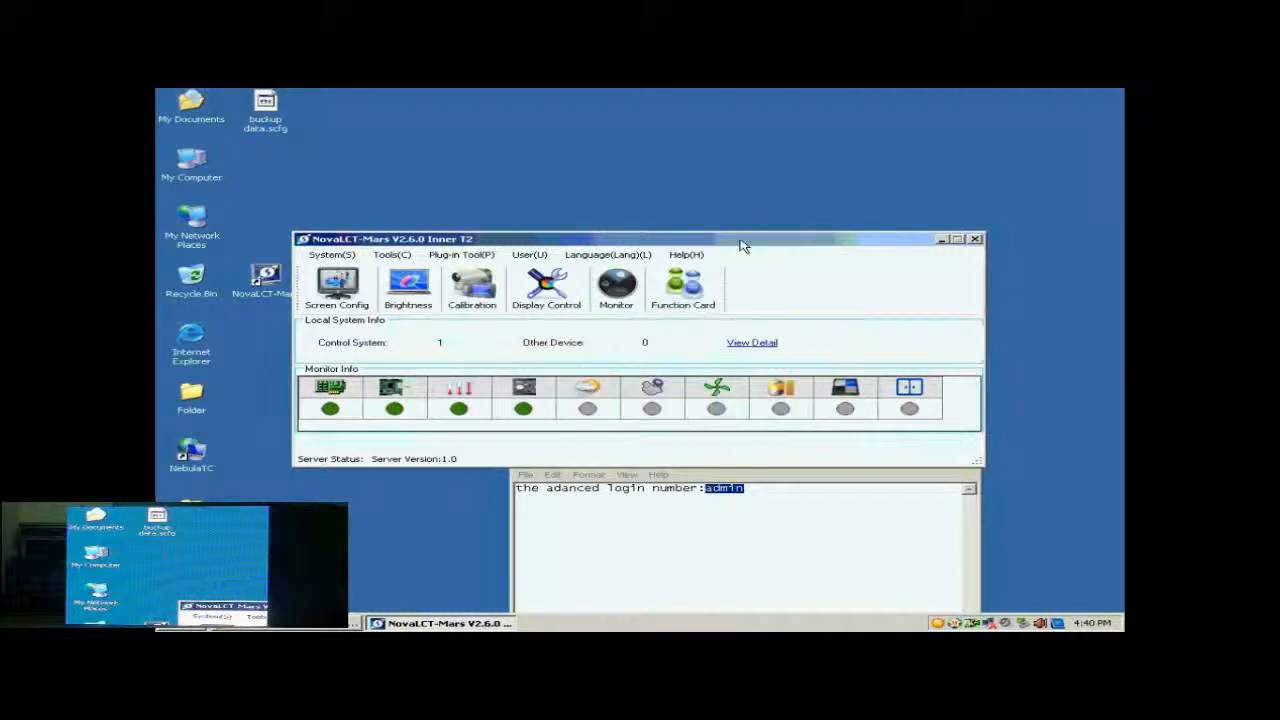